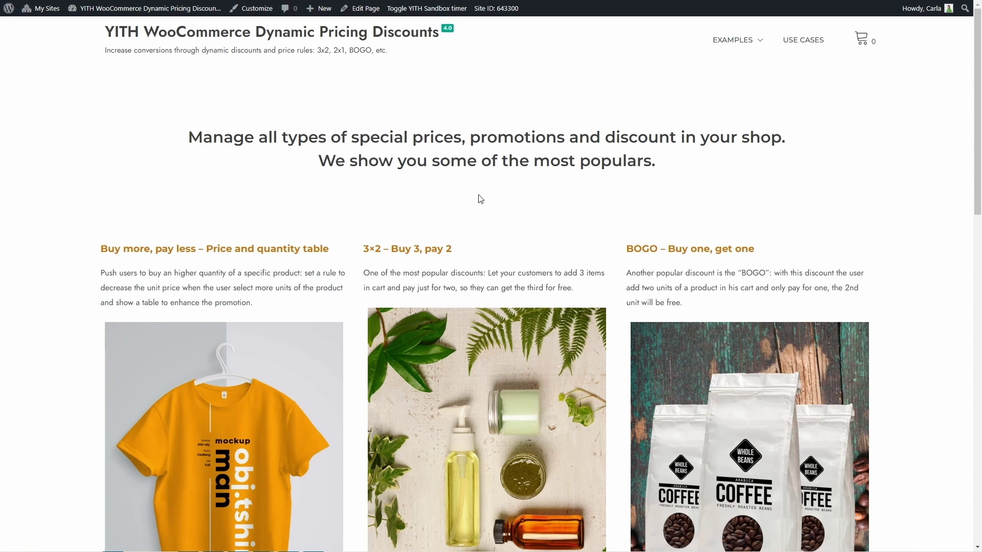
Step: Review the sample discount offers on the shop's demo page, from the price and quantity table to buy x get y
scroll(474, 200, "down", 2)
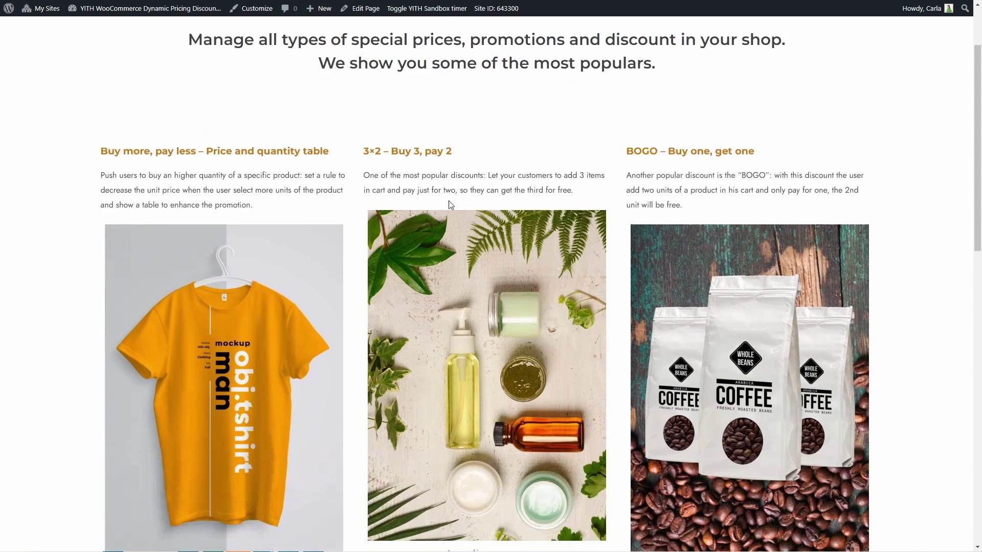
scroll(324, 246, "down", 3)
scroll(265, 284, "down", 5)
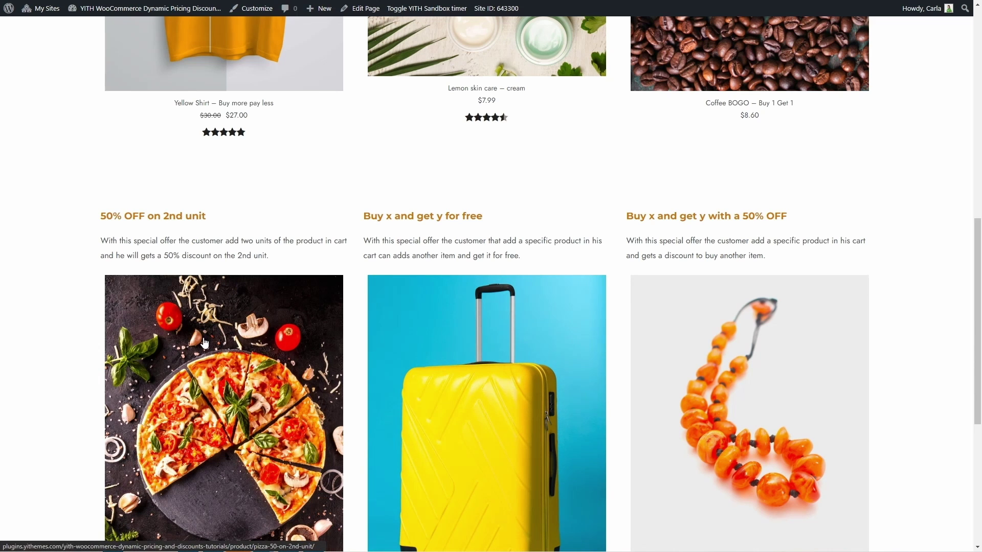
scroll(204, 343, "up", 6)
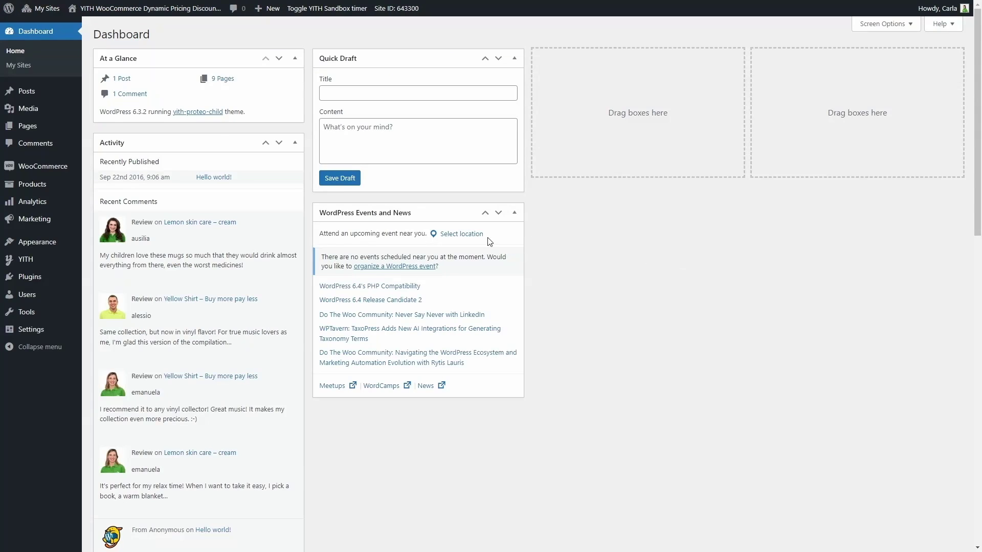
Step: Open the Dynamic Pricing and Discounts plugin's list of dynamic rules and collapse and re-expand its navigation
mouse_move(61, 259)
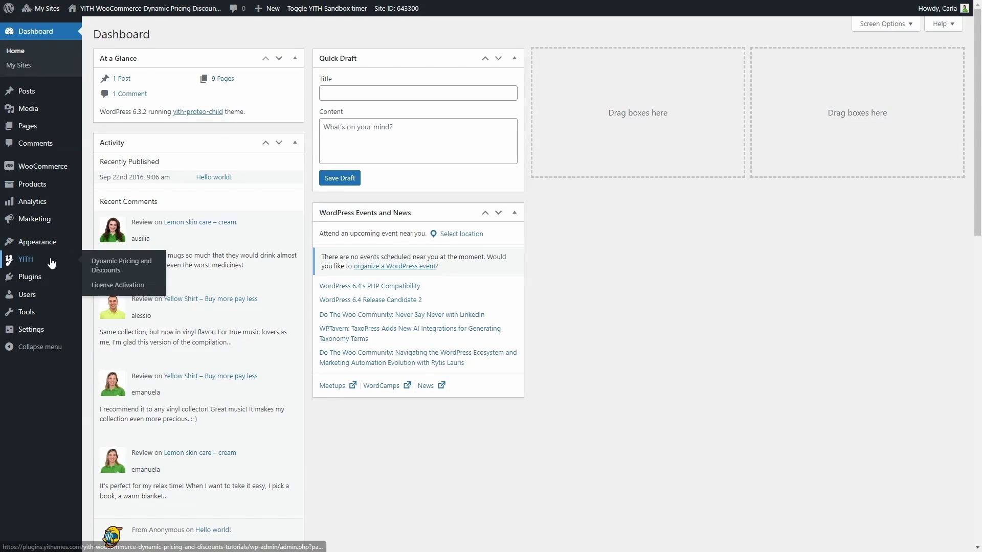
left_click(105, 267)
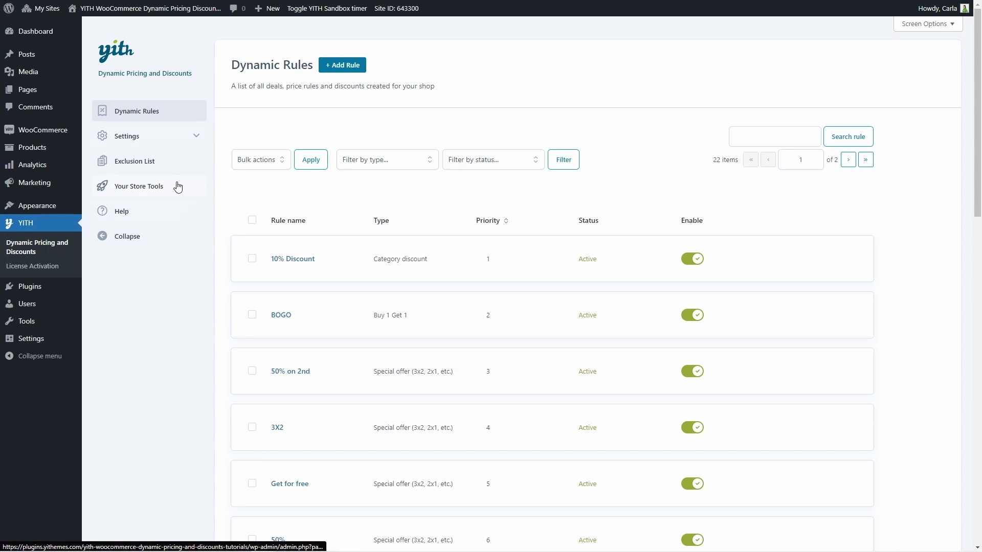
left_click(112, 242)
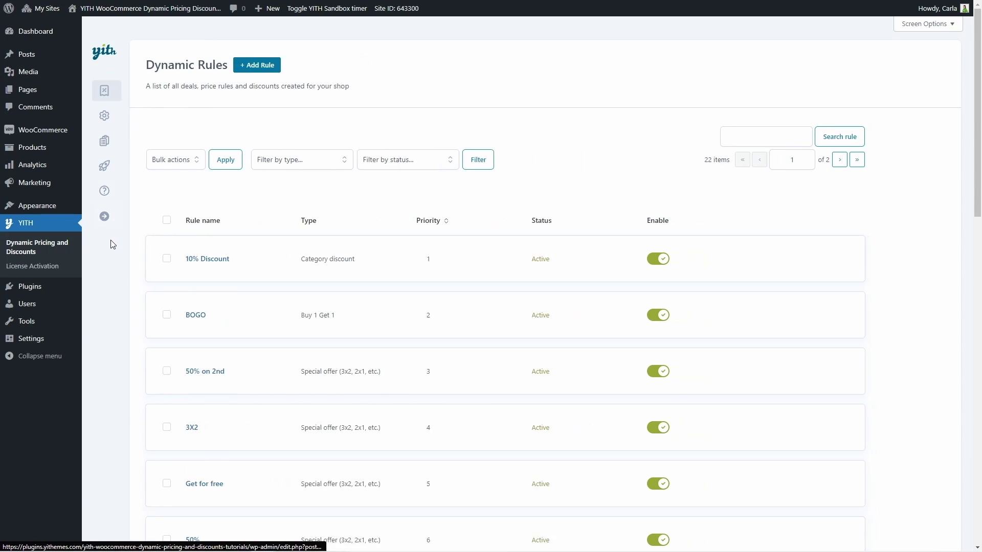
left_click(105, 216)
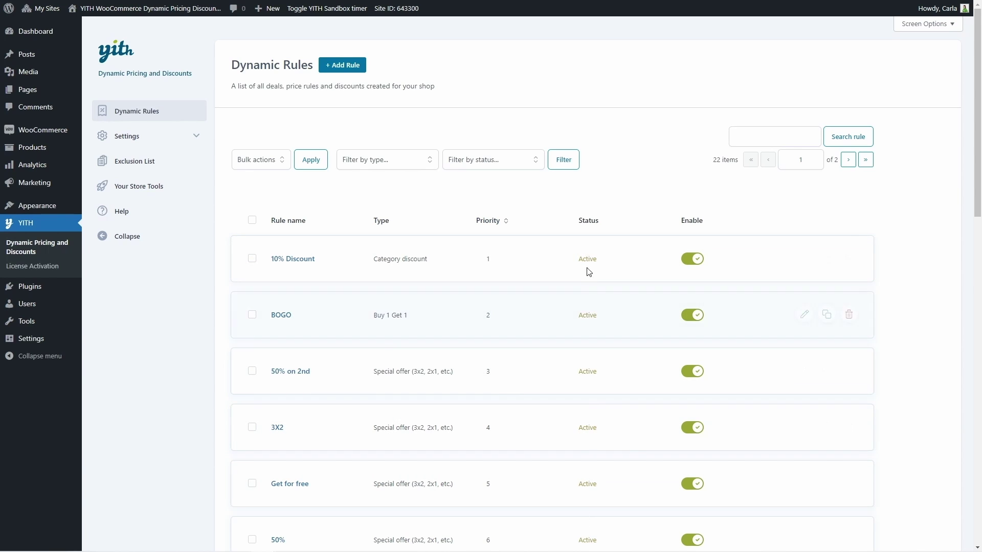
Step: Disable the 10% Discount rule and enable it again
left_click(694, 260)
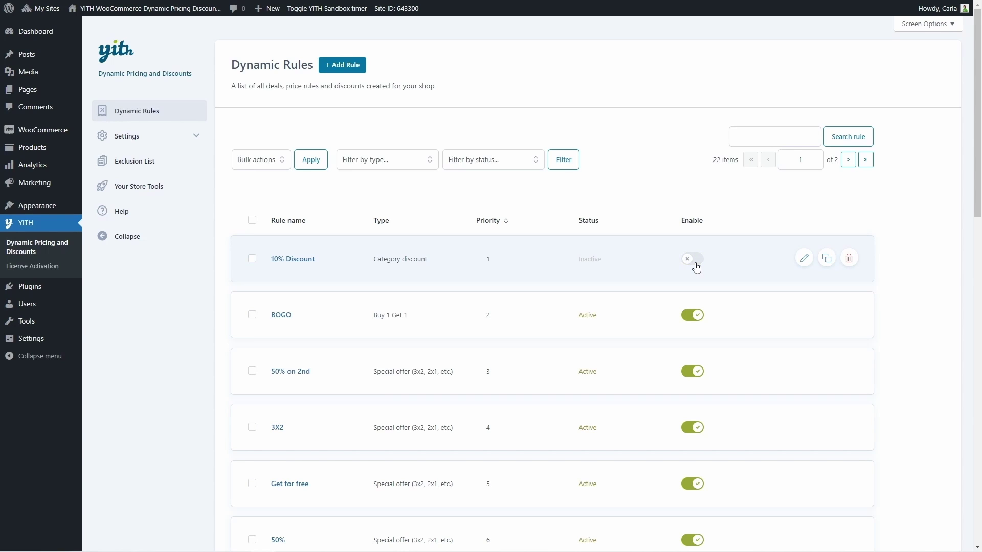
left_click(691, 258)
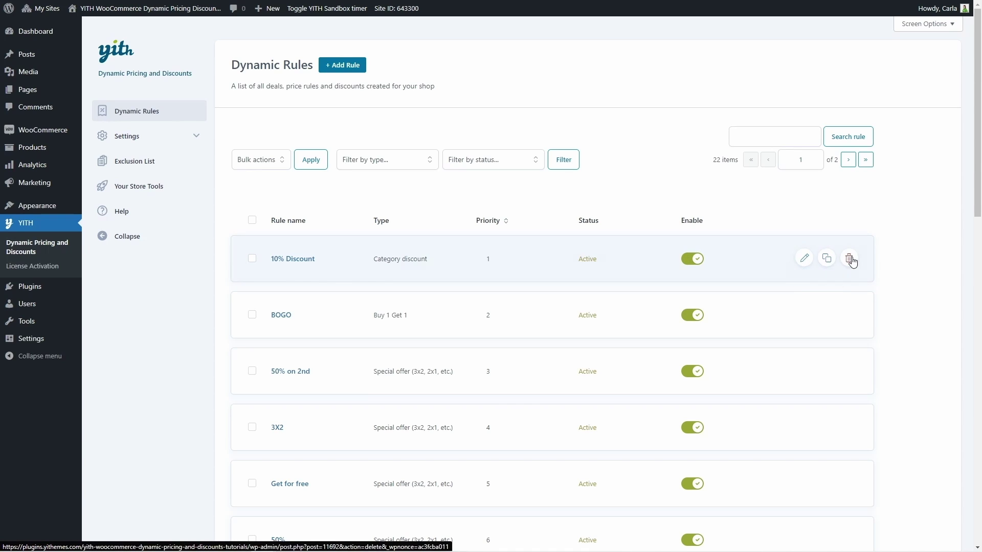
Step: Examine the bulk actions and the type and status filter choices available for the dynamic rules list
left_click(265, 166)
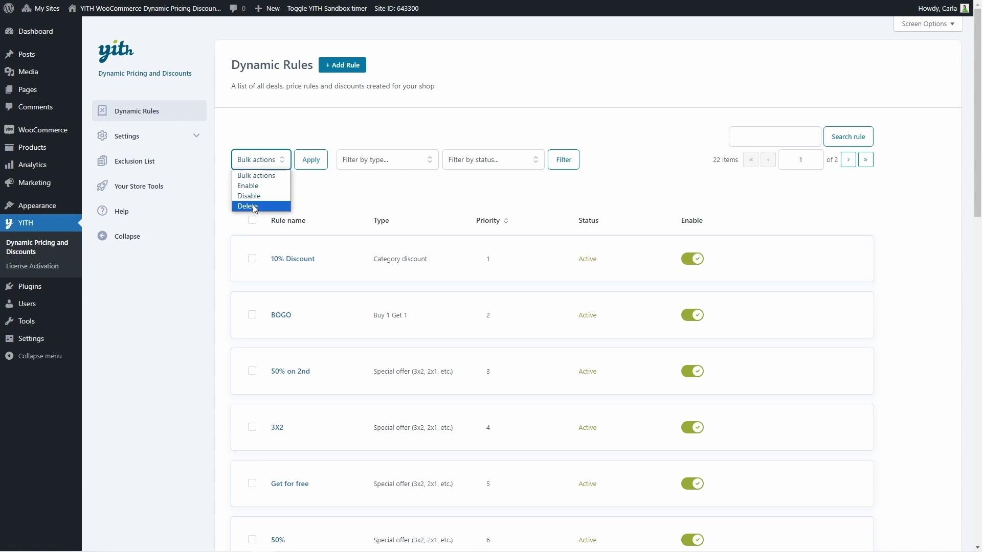
left_click(276, 164)
left_click(411, 163)
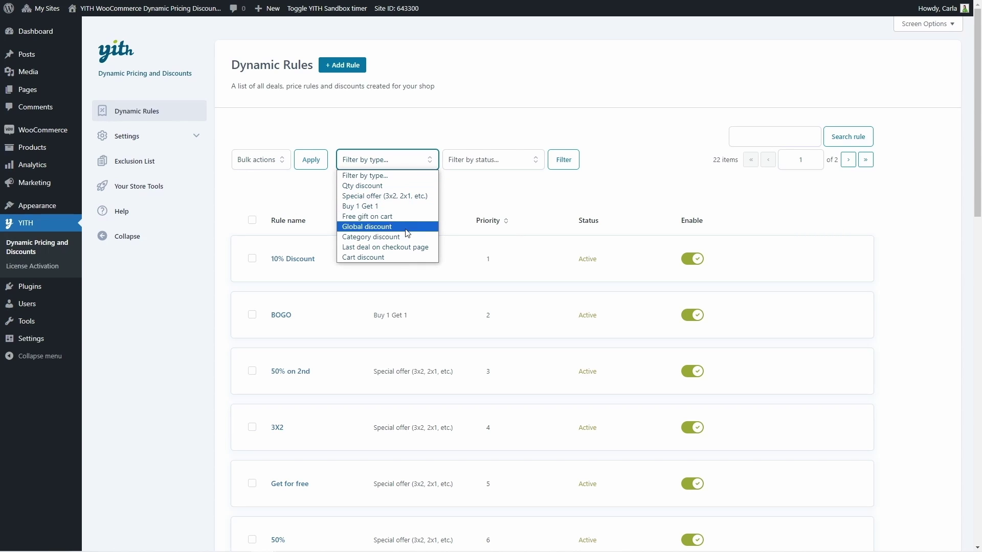
left_click(409, 163)
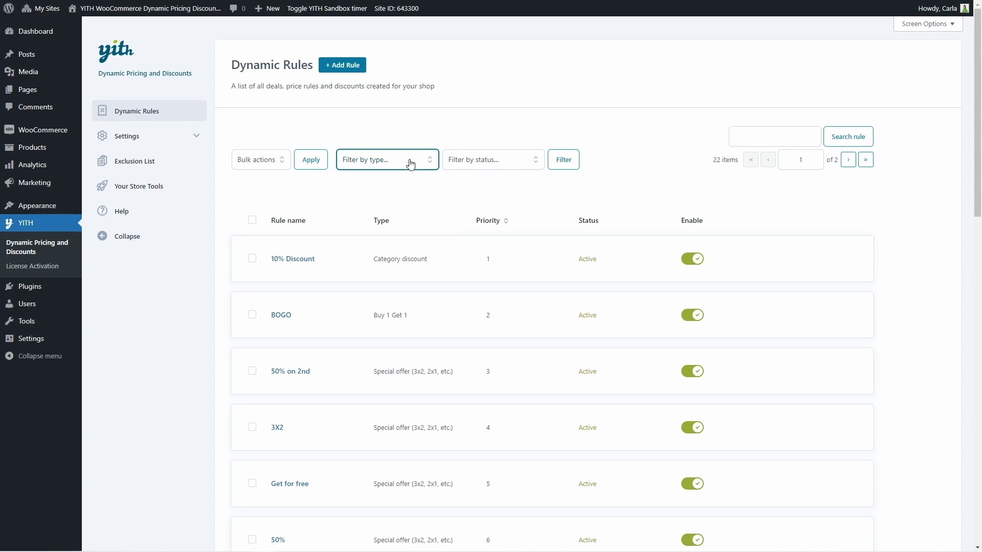
left_click(498, 163)
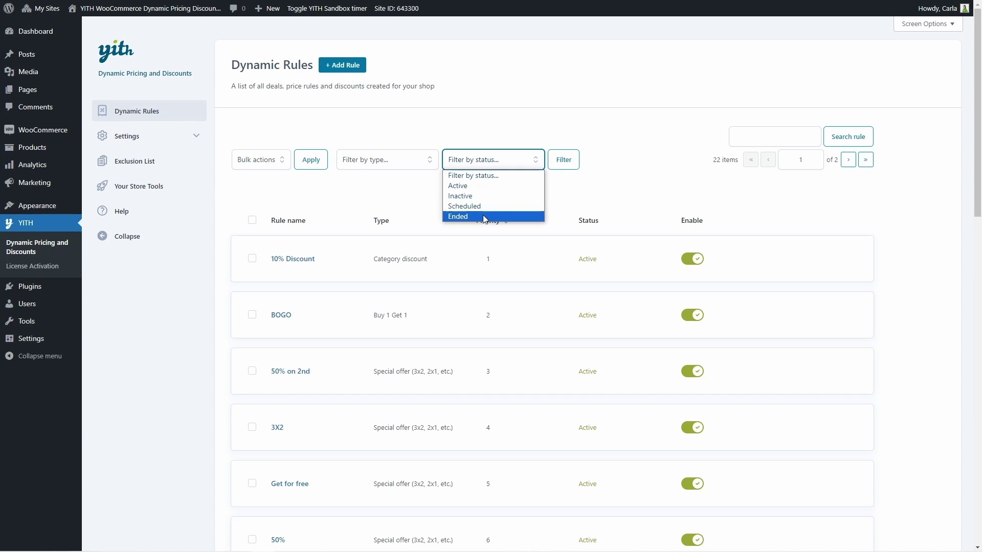
left_click(493, 174)
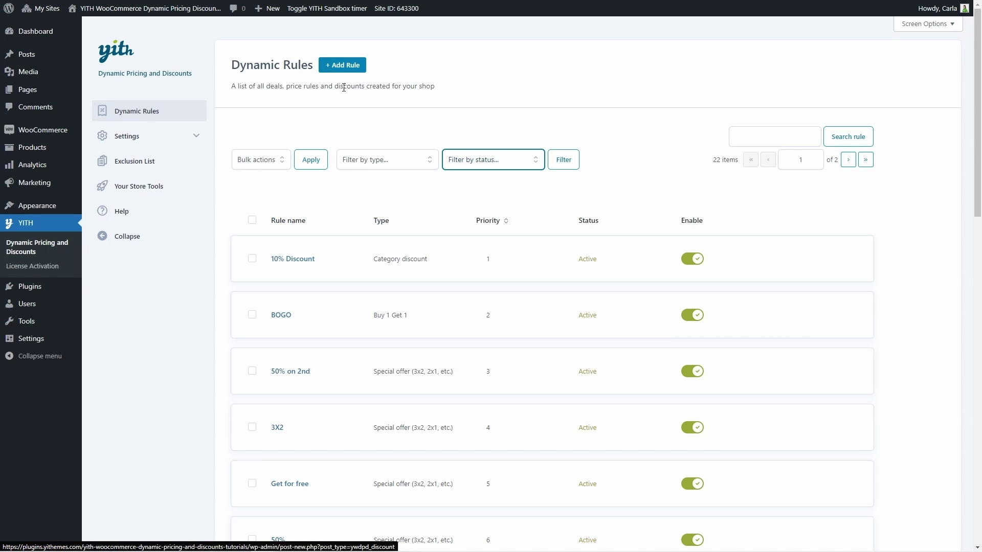
Step: Open the plugin's General Options settings to review shop manager access, price format and email details
left_click(141, 140)
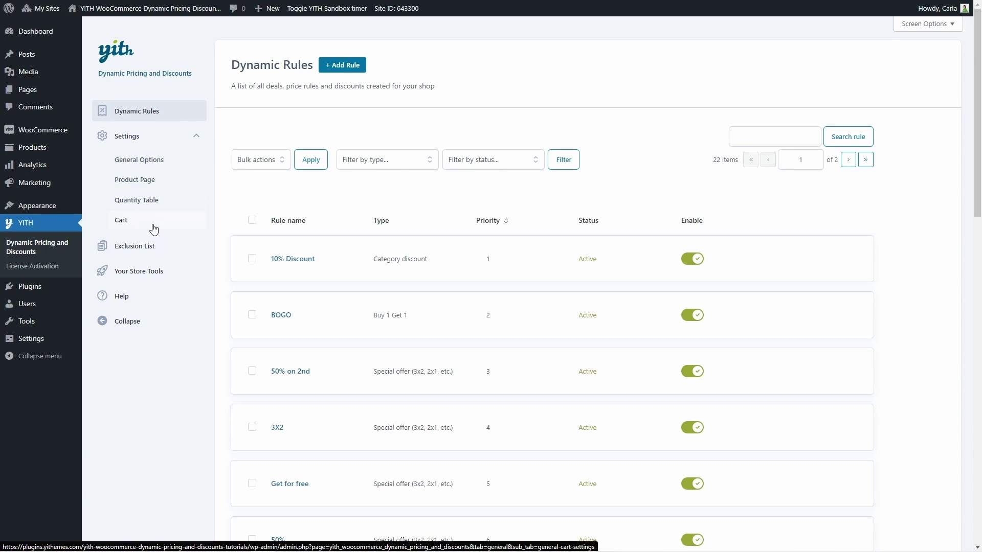
left_click(152, 162)
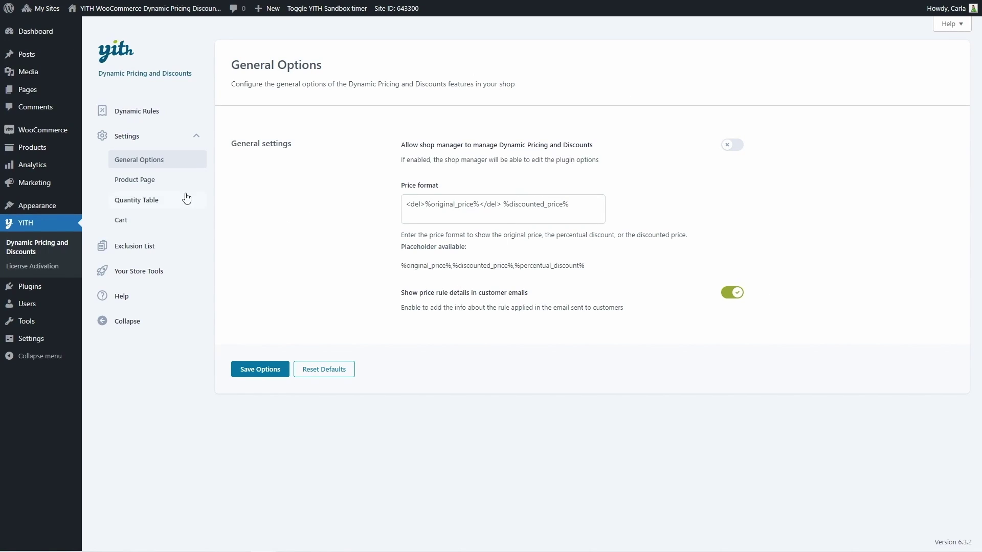
Step: Set the product page's discount message position to Before excerpt and save the options
left_click(173, 181)
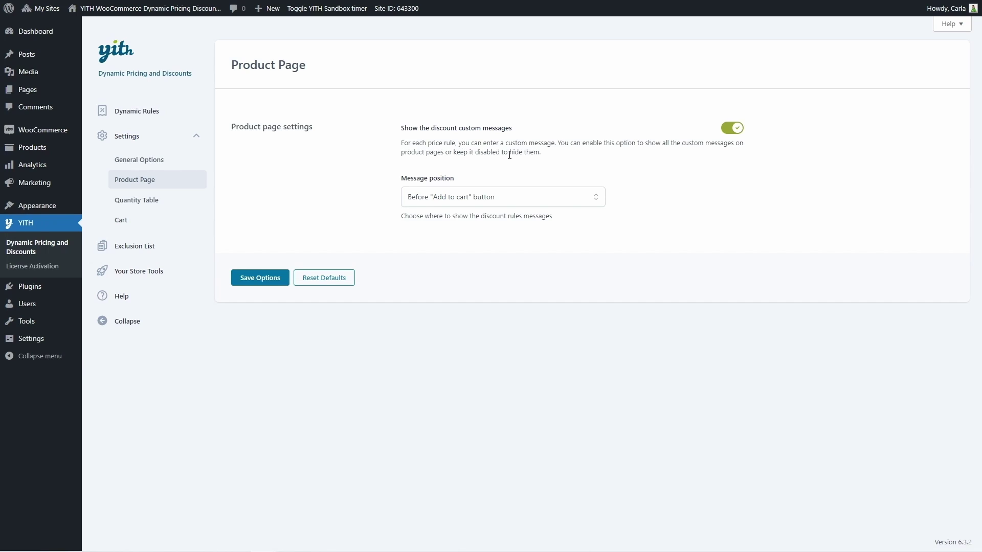
left_click(528, 206)
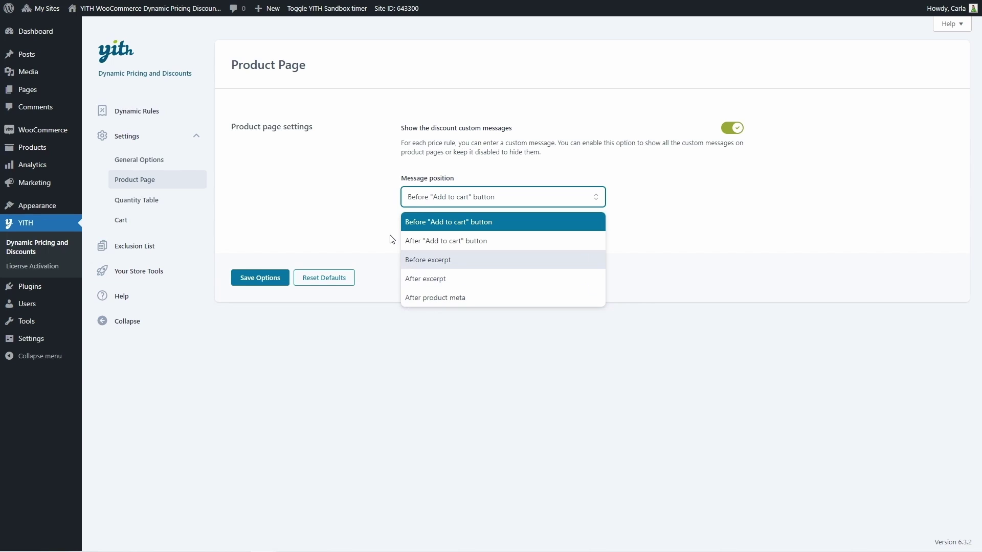
left_click(454, 266)
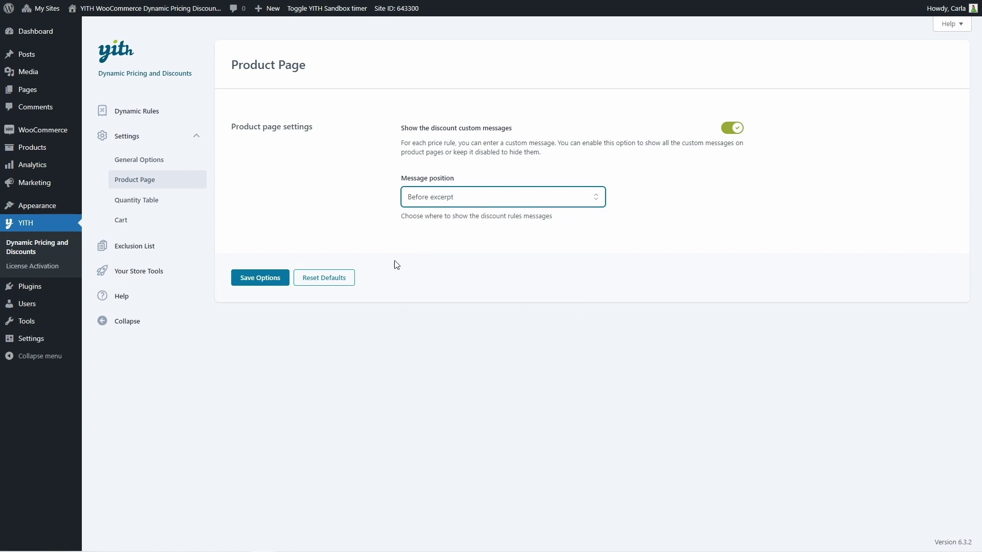
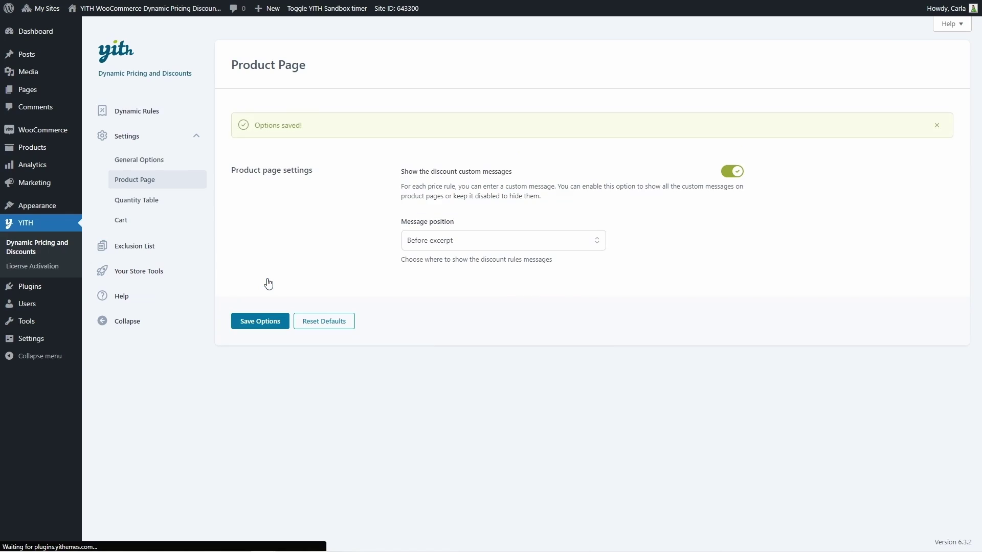
Step: Open the Quantity Table settings and check the 6 - 10 tier of the table on the Yellow Shirt product page
left_click(178, 206)
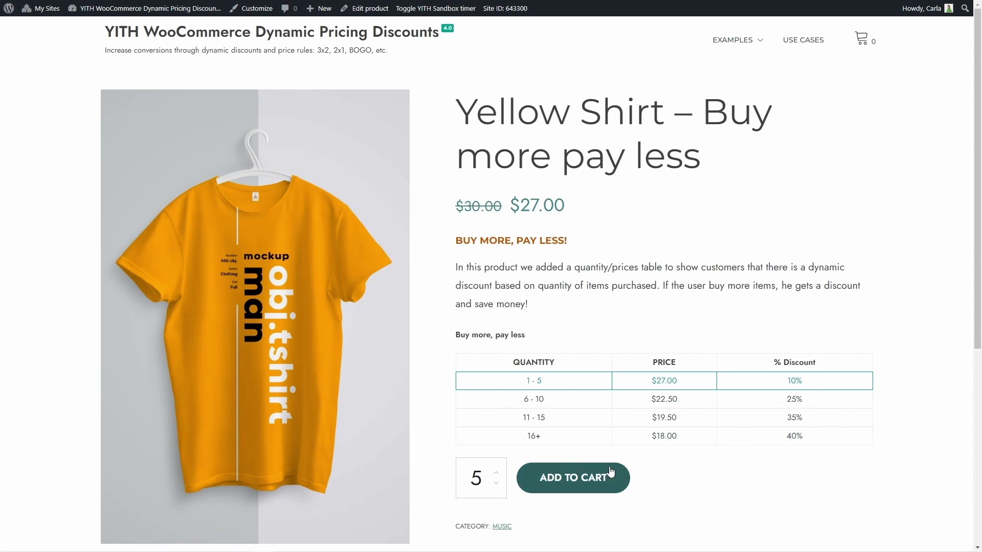
left_click(508, 404)
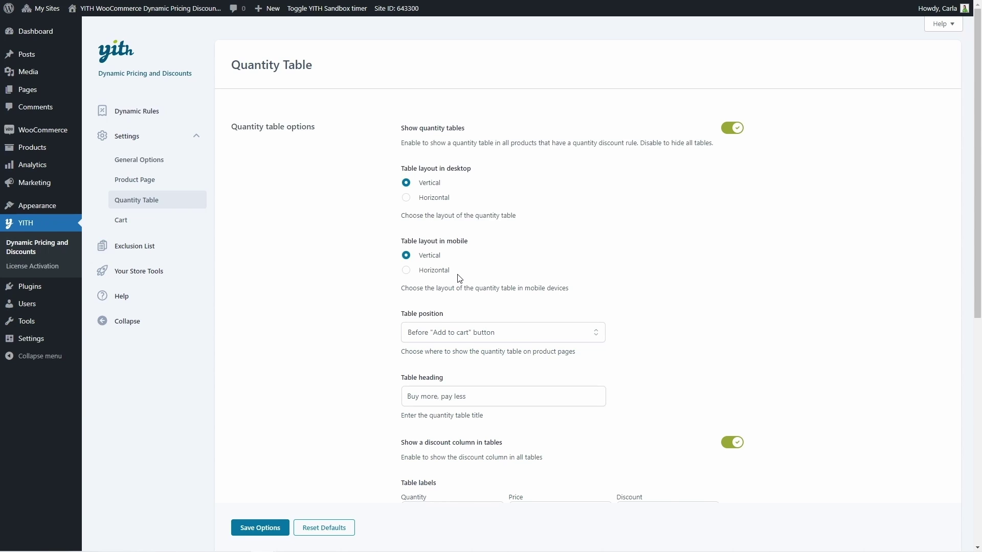
Step: Examine the available table position choices in the Quantity Table settings without changing the selection
scroll(459, 278, "down", 3)
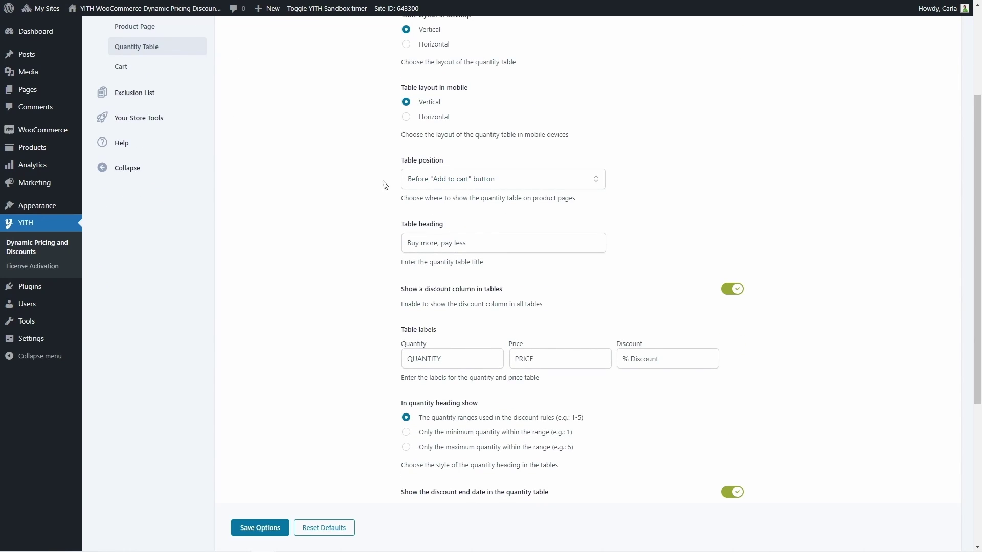
left_click(454, 180)
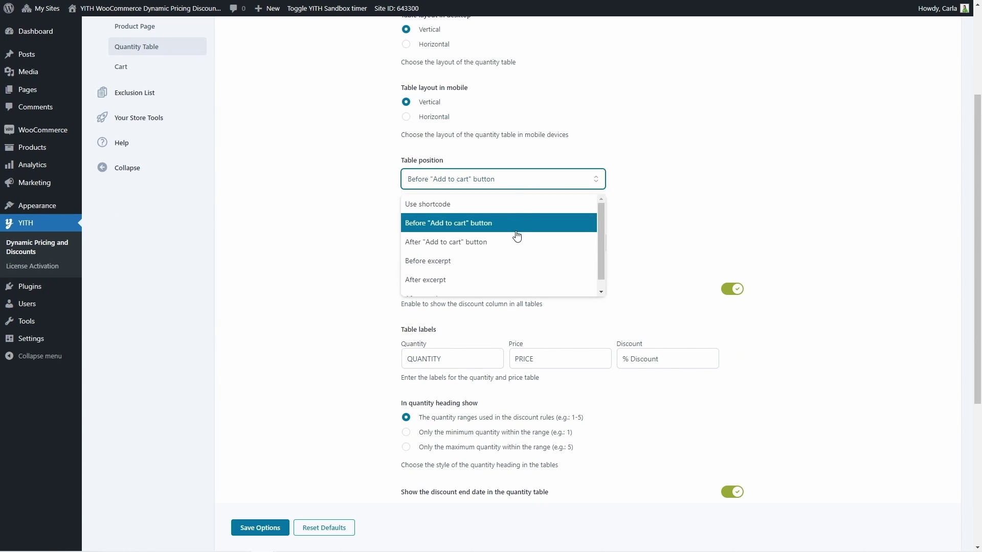
scroll(503, 268, "down", 1)
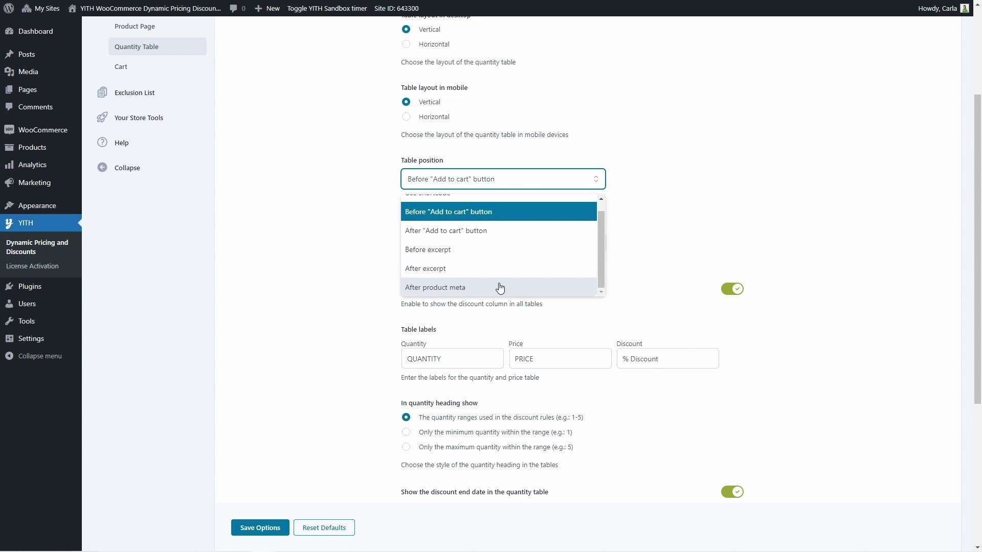
scroll(500, 287, "up", 1)
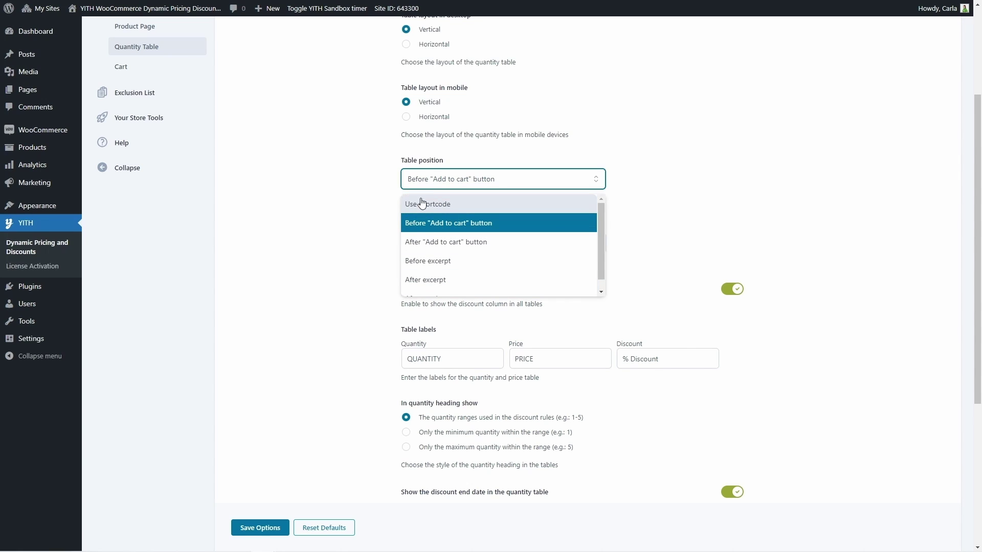
left_click(392, 194)
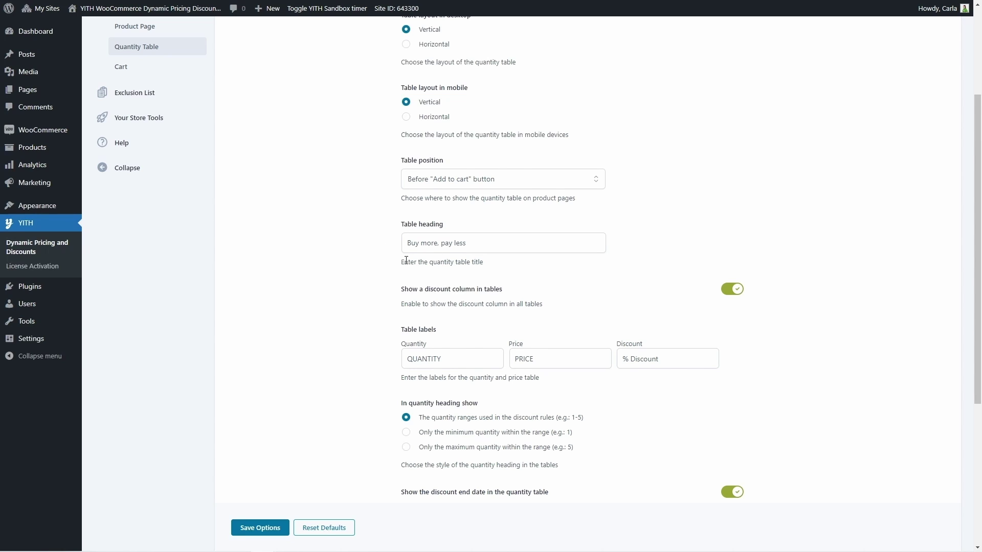
Step: Turn off the discount column in quantity tables and turn it back on
scroll(404, 255, "down", 1)
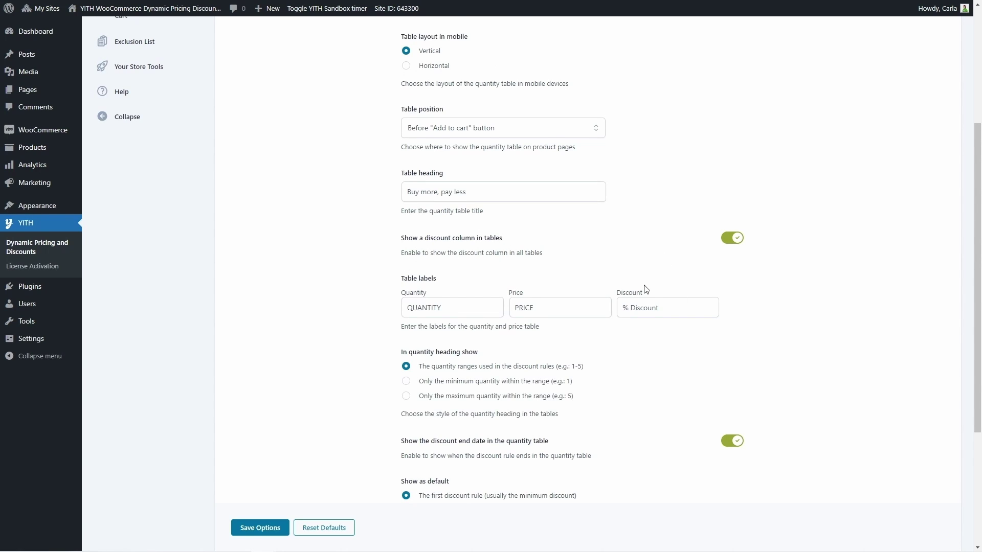
left_click(733, 238)
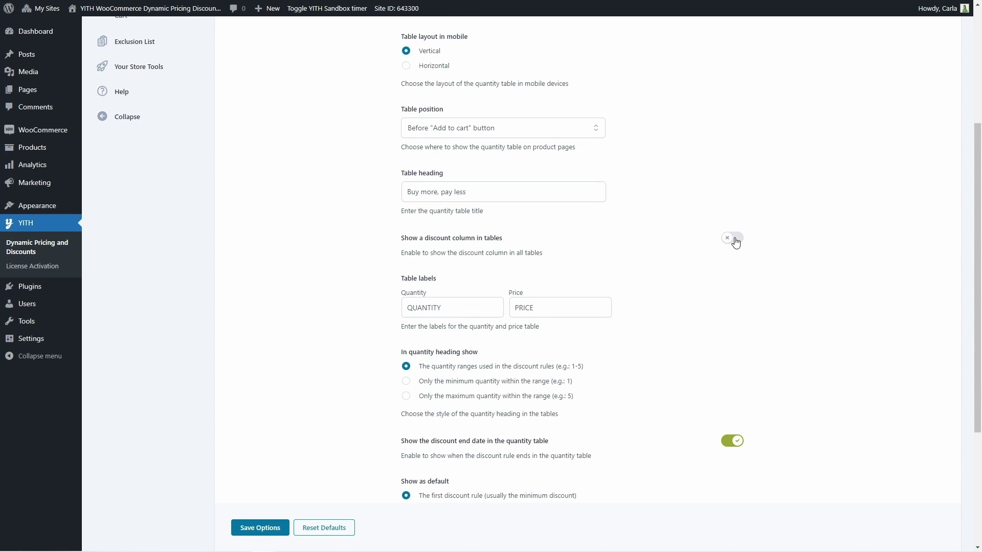
left_click(734, 239)
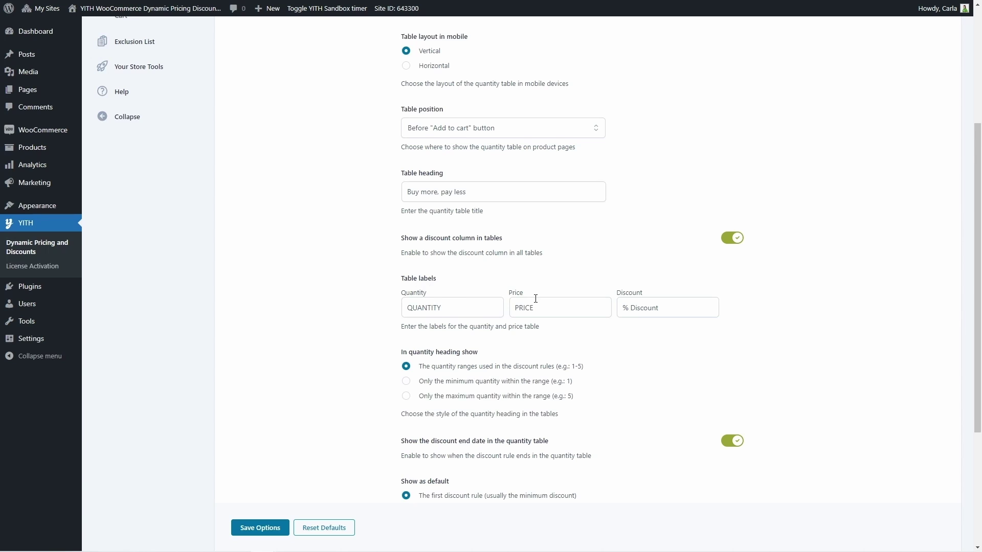
Step: Review the remaining quantity table options, including quantity heading style, discount end date, default rule and price updating
scroll(521, 301, "down", 3)
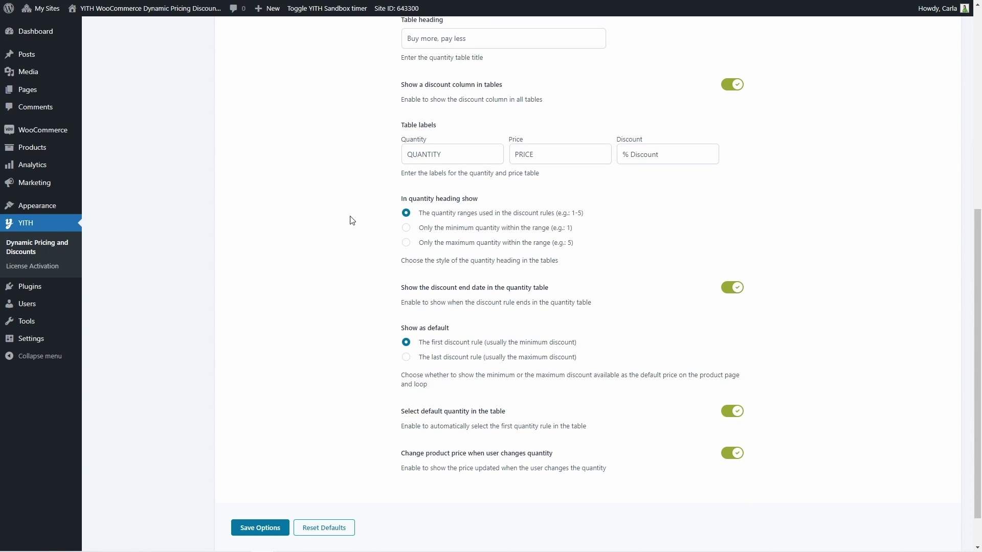
scroll(527, 246, "down", 1)
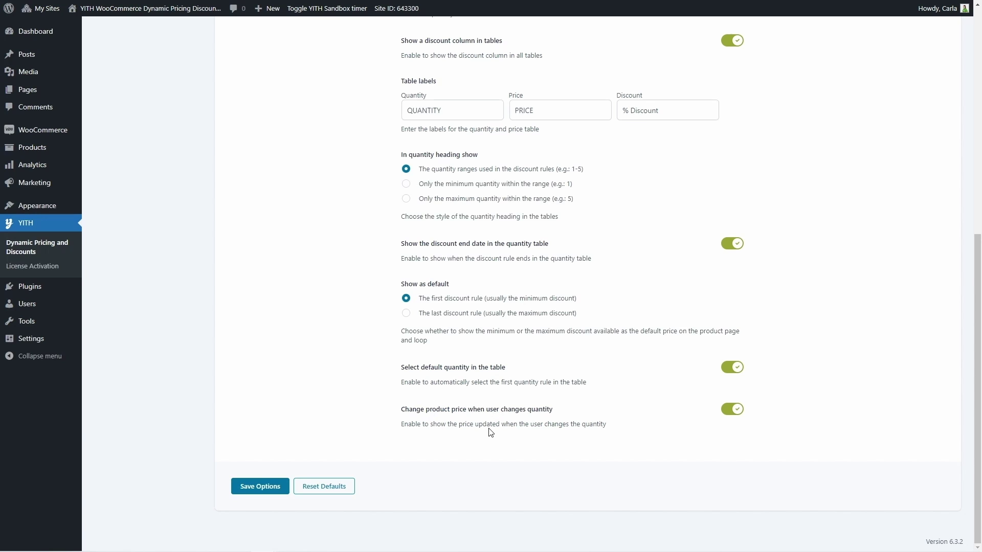
scroll(491, 432, "up", 8)
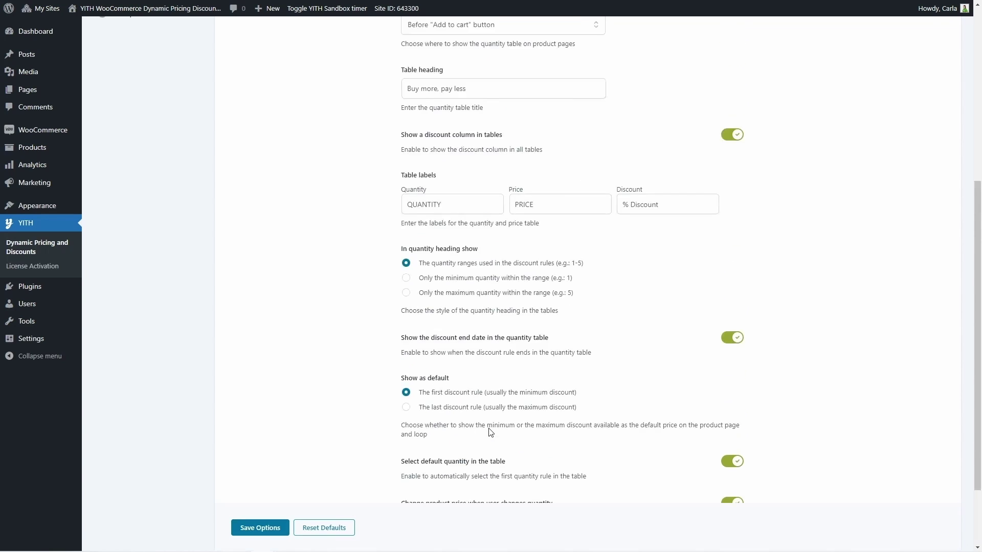
Step: Open the Cart settings and examine the choices for calculating the cart discount without changing the selection
left_click(154, 220)
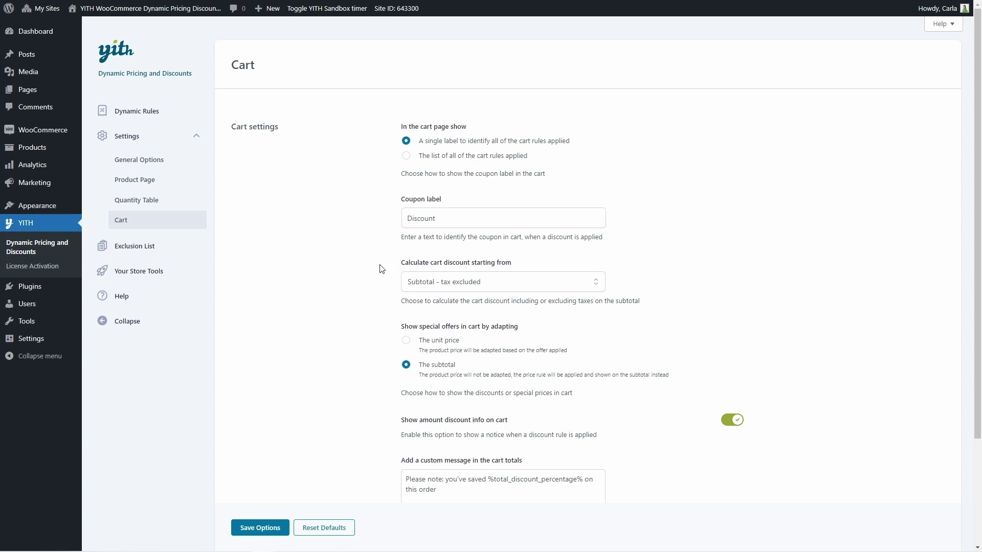
scroll(473, 196, "down", 2)
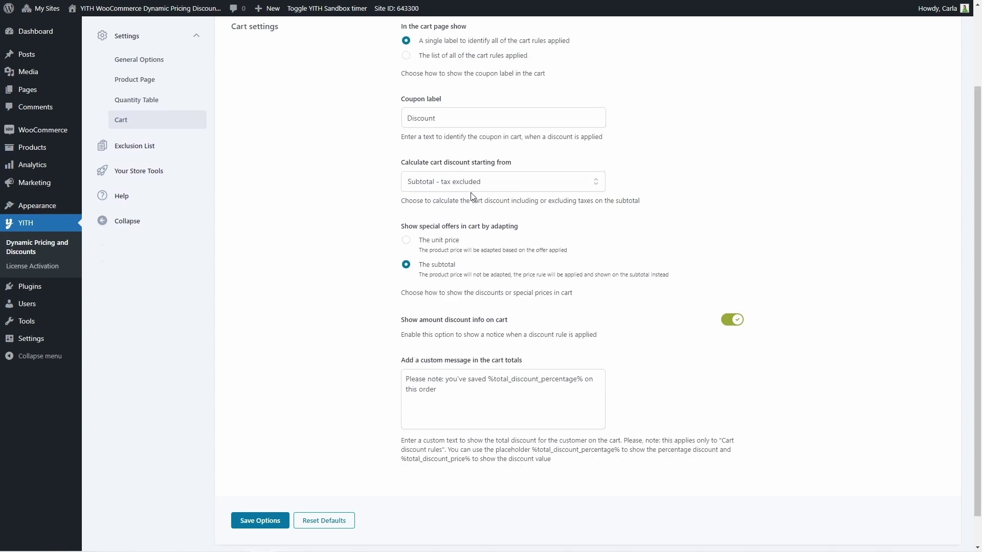
left_click(488, 182)
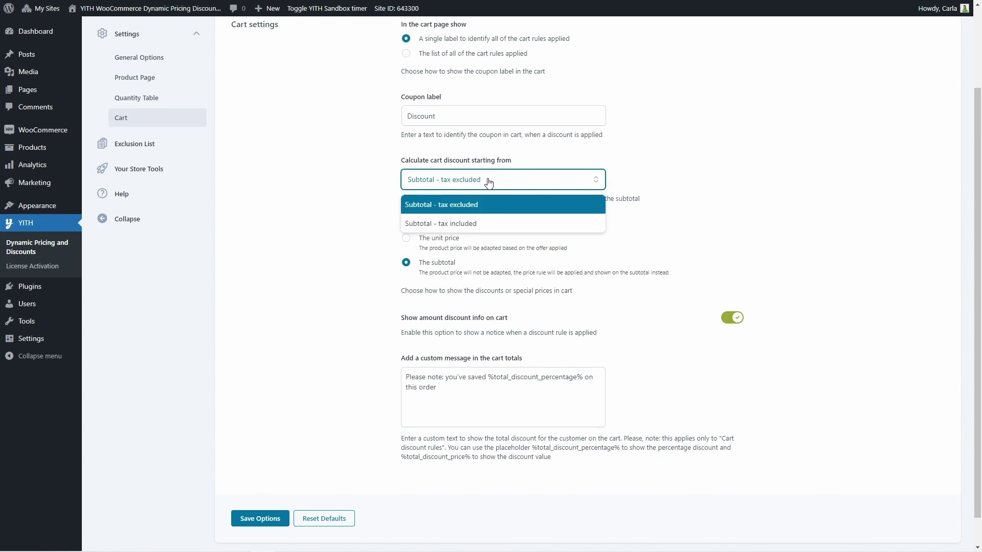
left_click(522, 163)
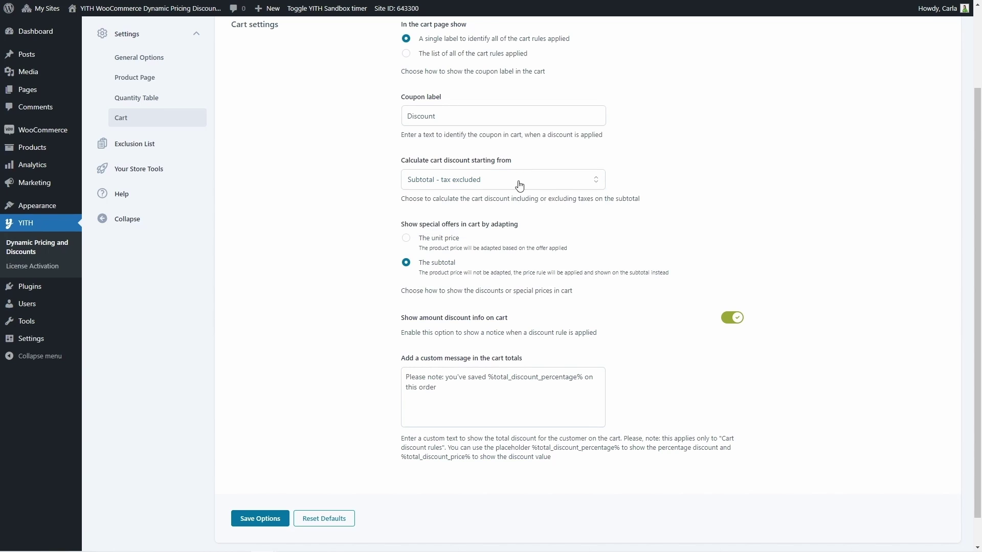
Step: Turn off the amount discount info shown on the cart and turn it back on
scroll(522, 163, "down", 1)
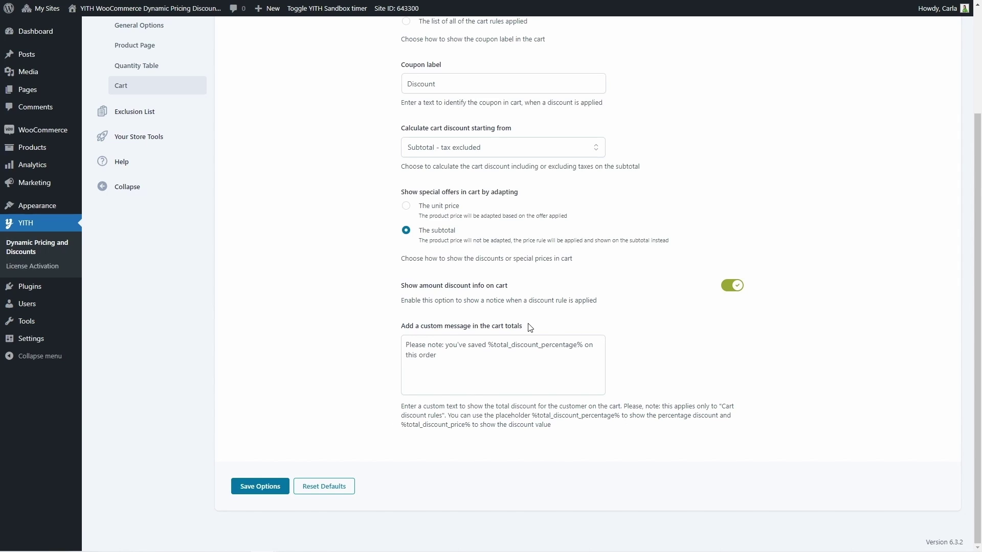
left_click(729, 286)
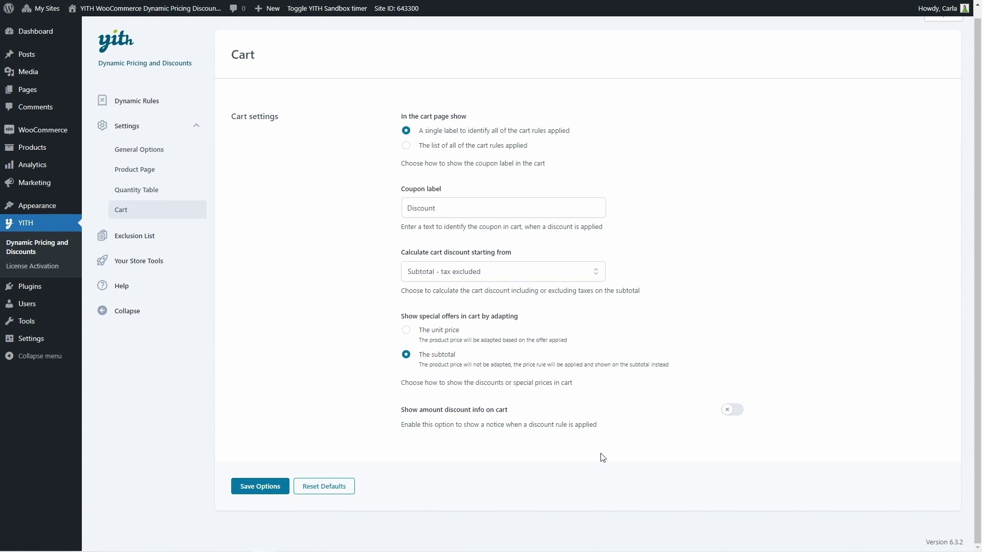
left_click(736, 411)
scroll(363, 341, "up", 3)
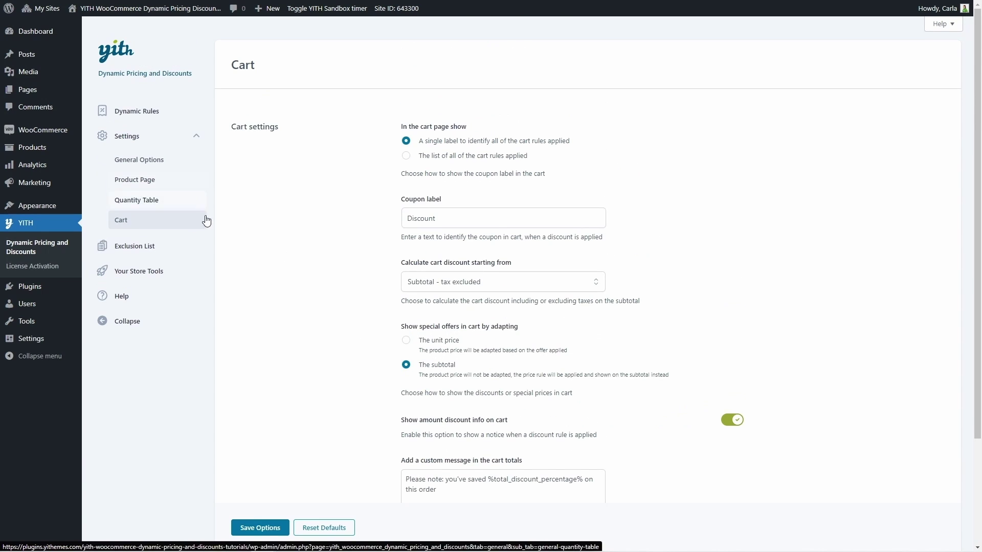
Step: Add the product Slim fit t-shirt to the Exclusion List using the Product exclusion type
left_click(164, 255)
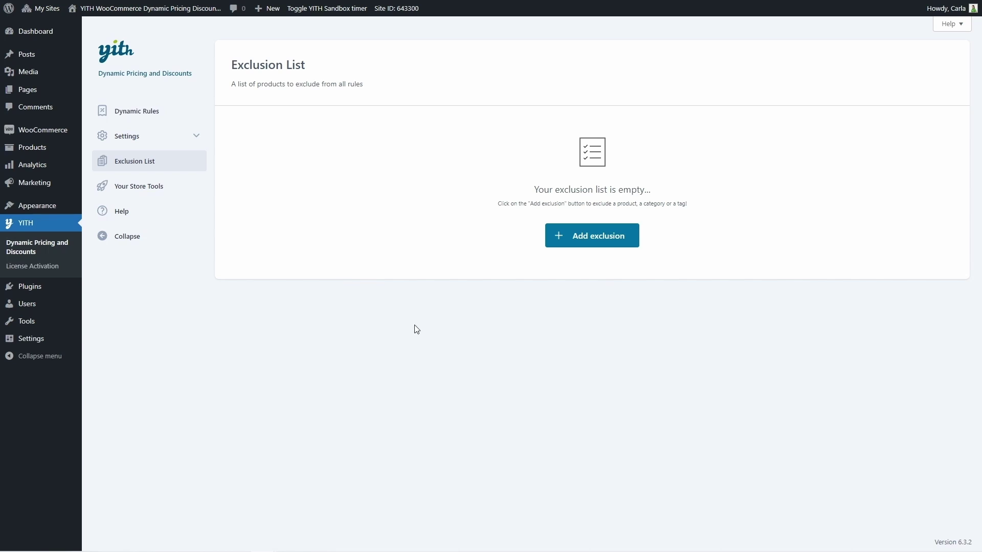
left_click(599, 238)
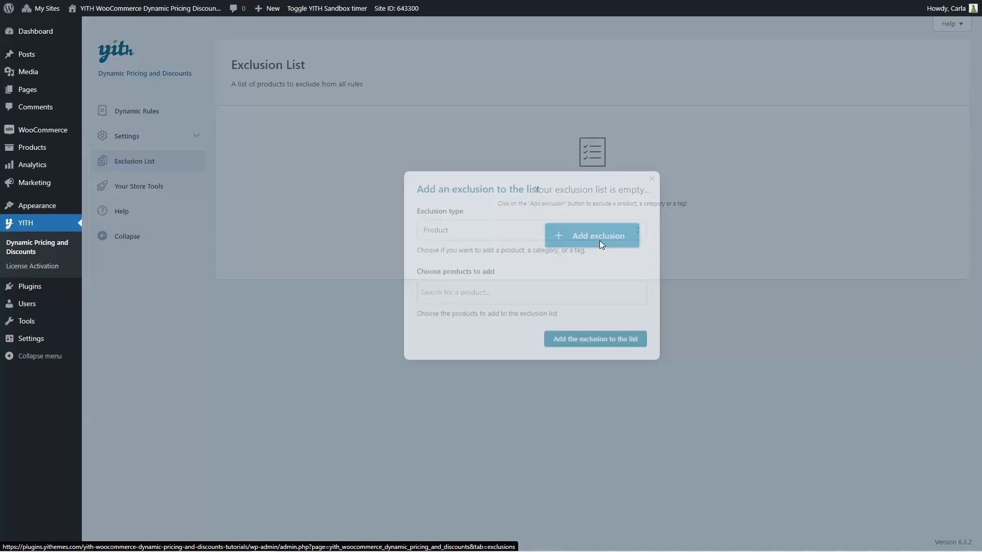
left_click(500, 249)
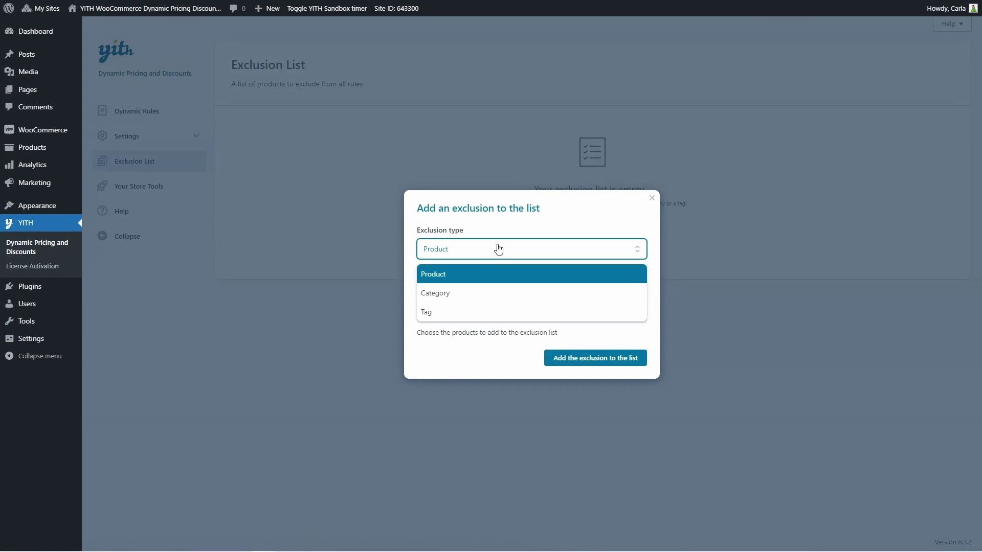
left_click(478, 279)
left_click(502, 305)
type("Slim fit t-shirt")
left_click(497, 339)
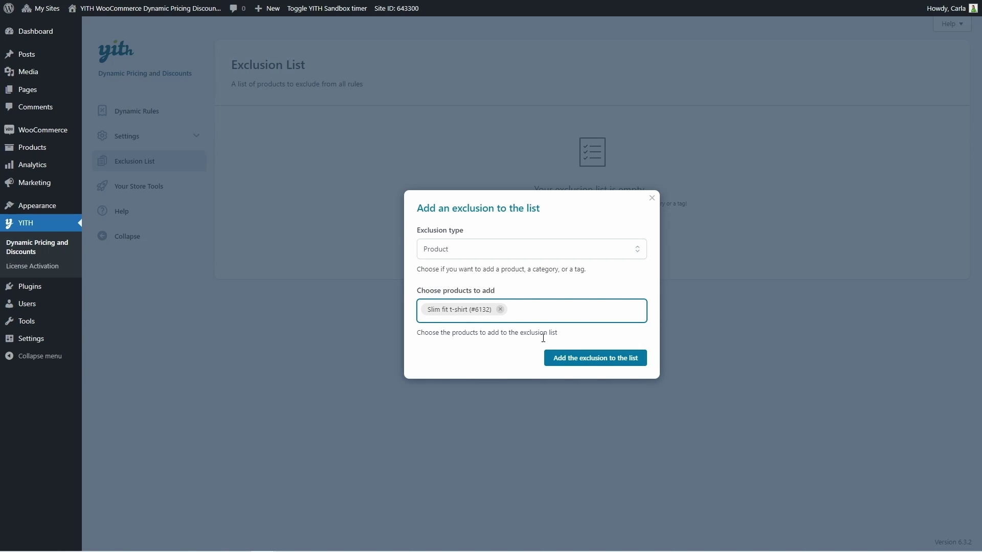
left_click(576, 358)
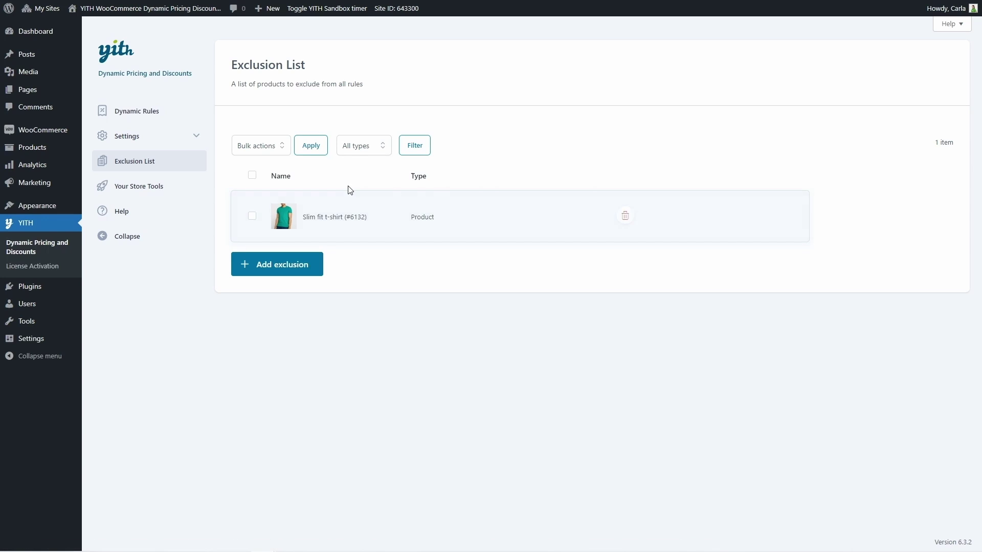
Step: Examine the bulk actions and the type filter choices available in the Exclusion List
left_click(277, 147)
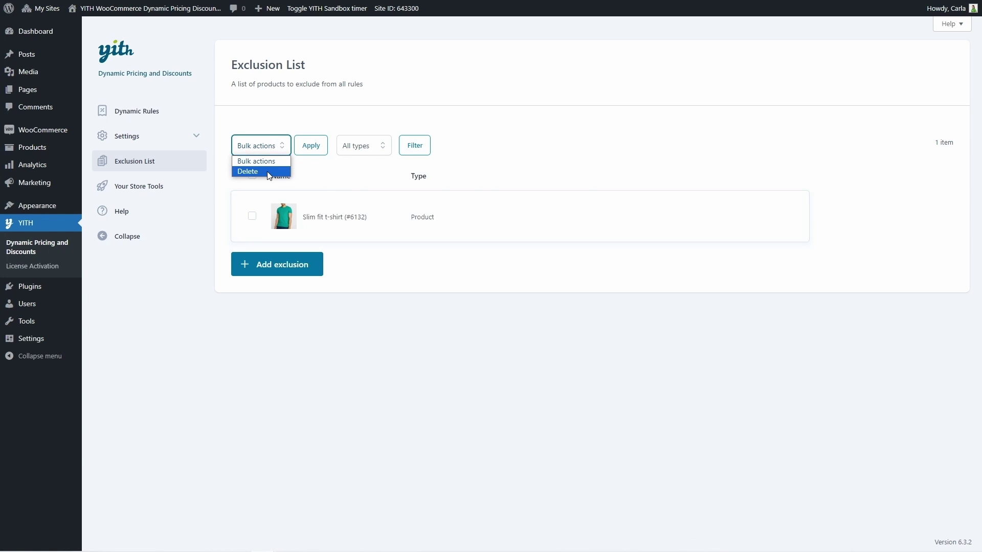
left_click(338, 175)
left_click(381, 151)
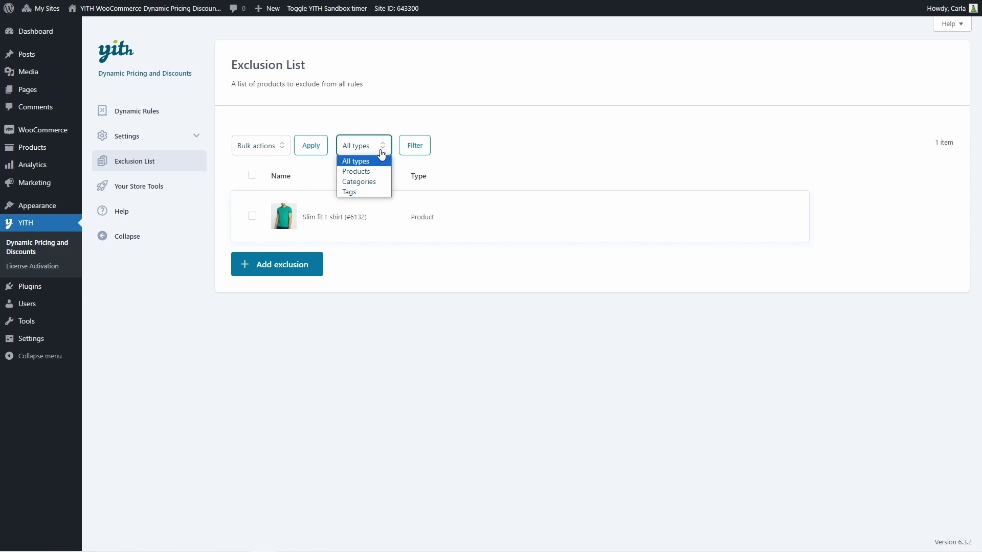
left_click(381, 148)
Step: Open Your Store Tools and look through the additional plugins offered there
left_click(192, 196)
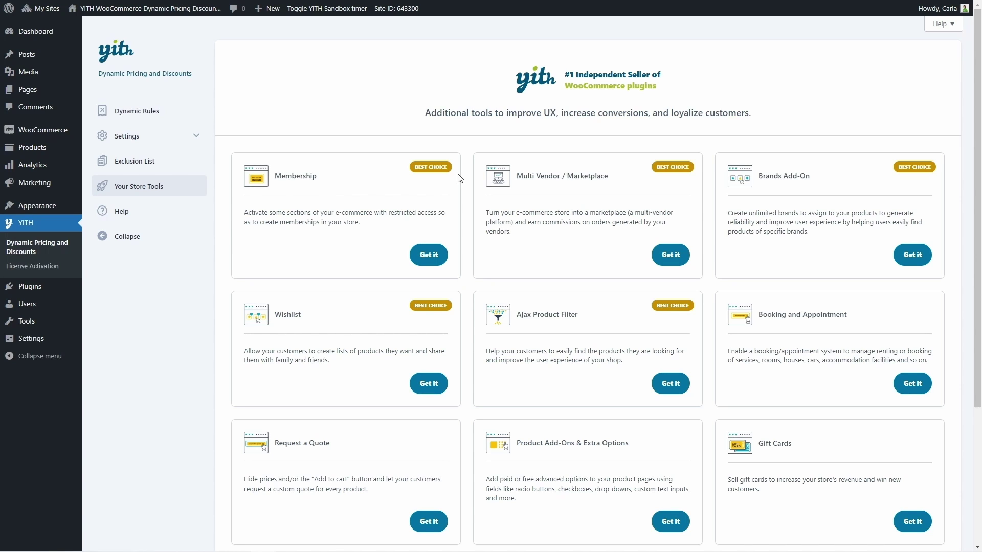
scroll(673, 215, "down", 4)
scroll(396, 437, "up", 4)
scroll(715, 212, "down", 3)
scroll(747, 217, "up", 3)
Step: Open the plugin's Help page and review its documentation, video, FAQ and support ticket resources
left_click(160, 214)
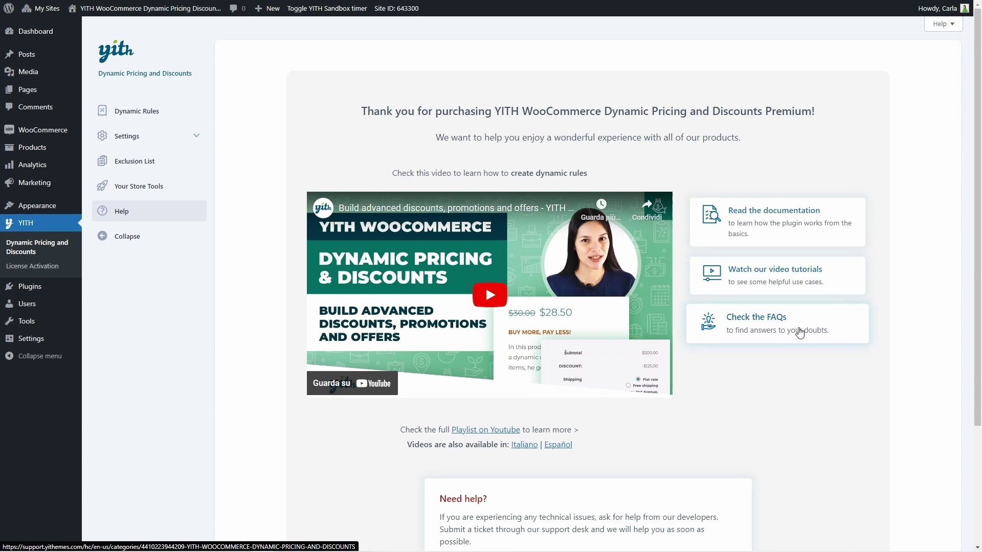
scroll(799, 332, "down", 3)
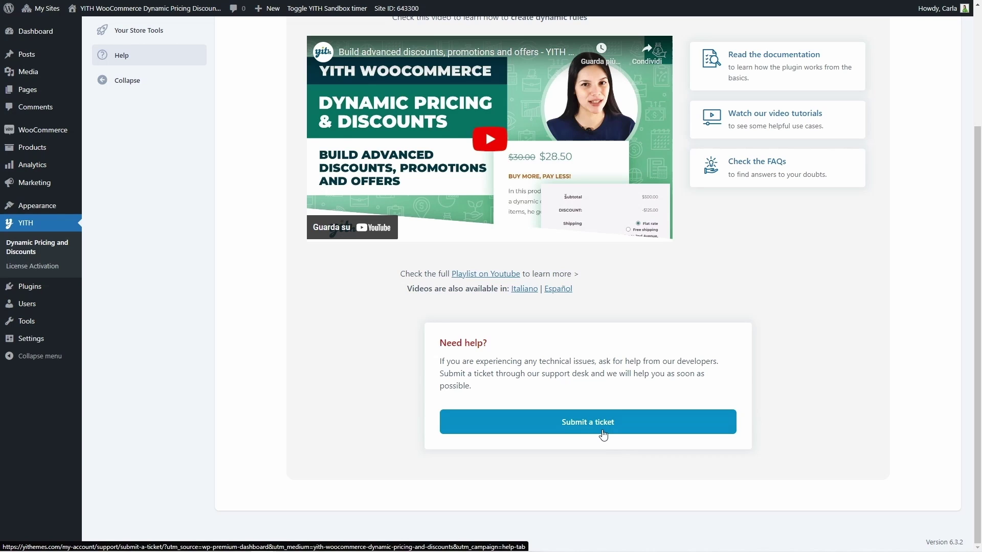
scroll(604, 435, "up", 3)
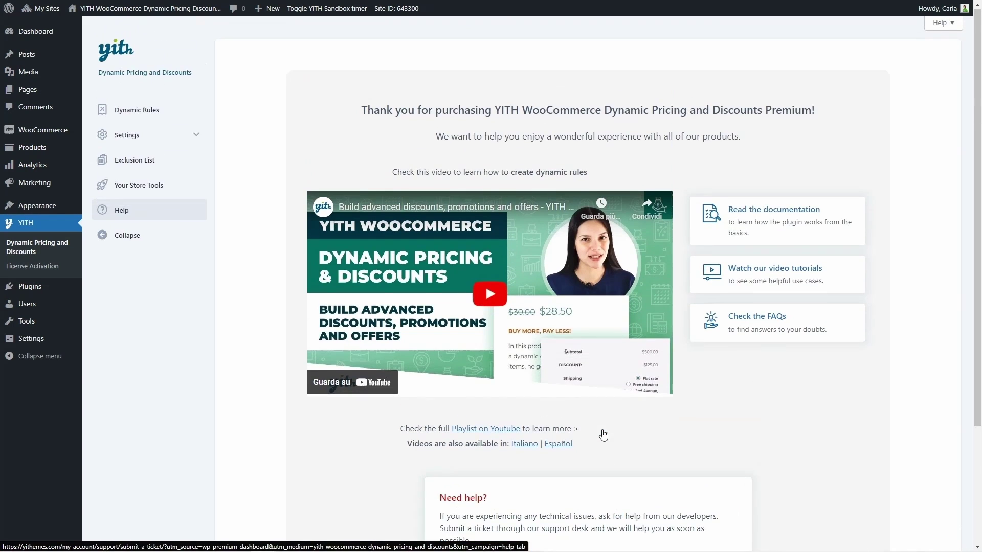
Step: Return to the Dynamic Rules list and create a global discount rule from scratch
left_click(150, 123)
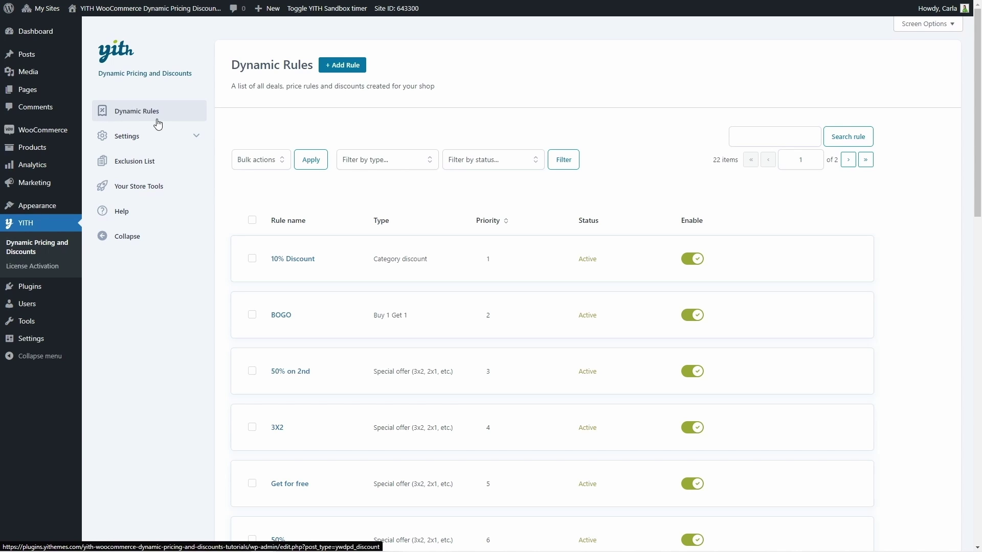
left_click(343, 74)
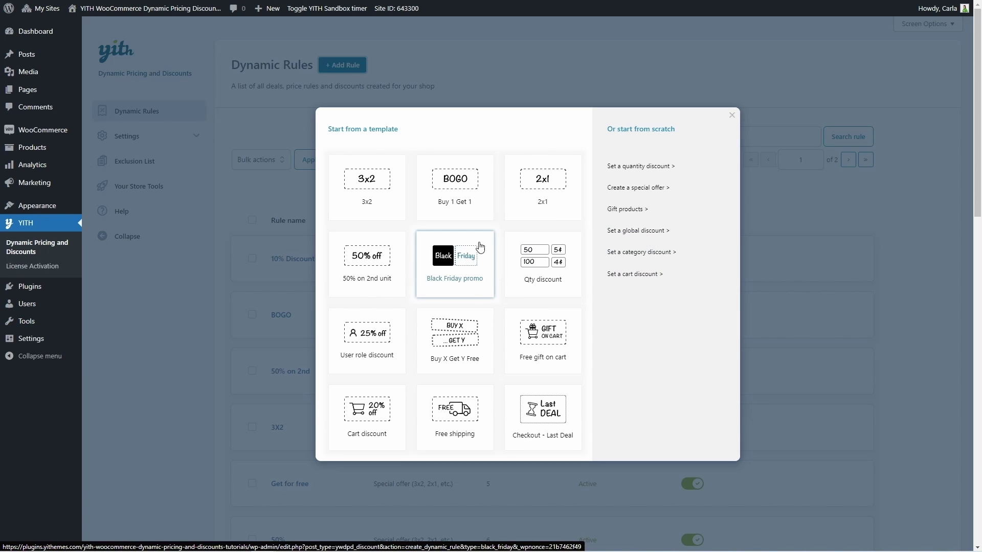
left_click(632, 235)
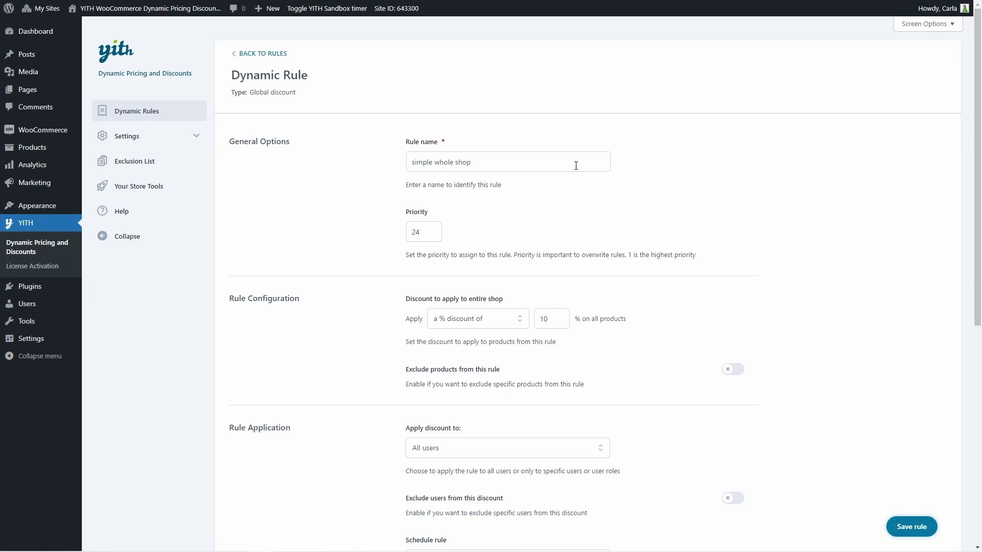
Step: Name the rule "Black Friday discount" and set its priority to 1
left_click(576, 164)
type("Black Friday discount")
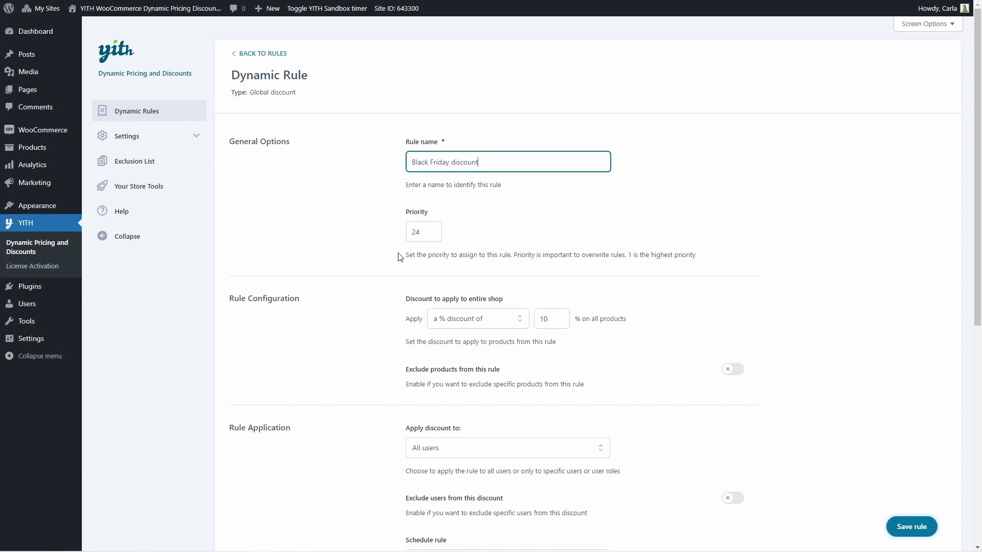
key("Tab")
type("1")
left_click(381, 243)
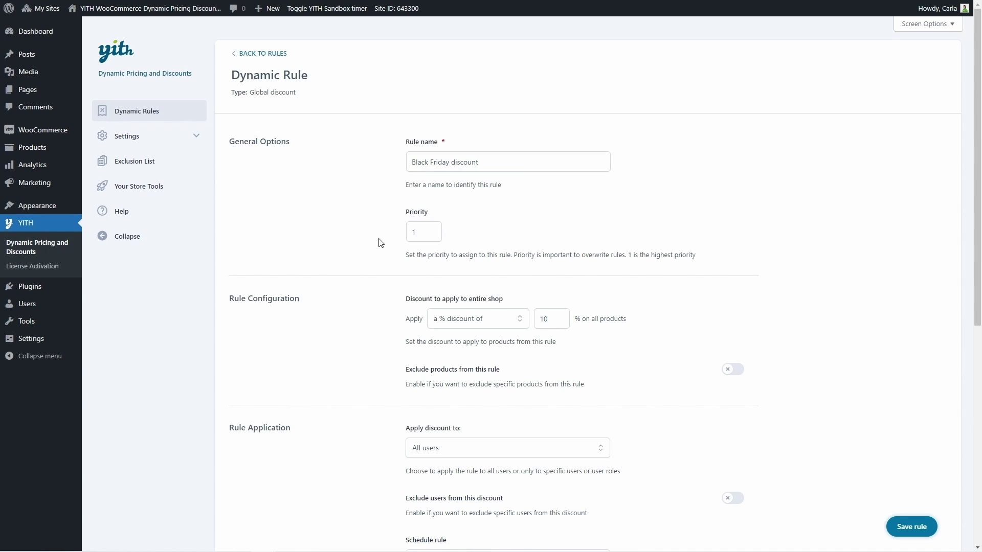
Step: Set the rule to apply a % discount of 25 on all products in the shop
scroll(381, 243, "down", 2)
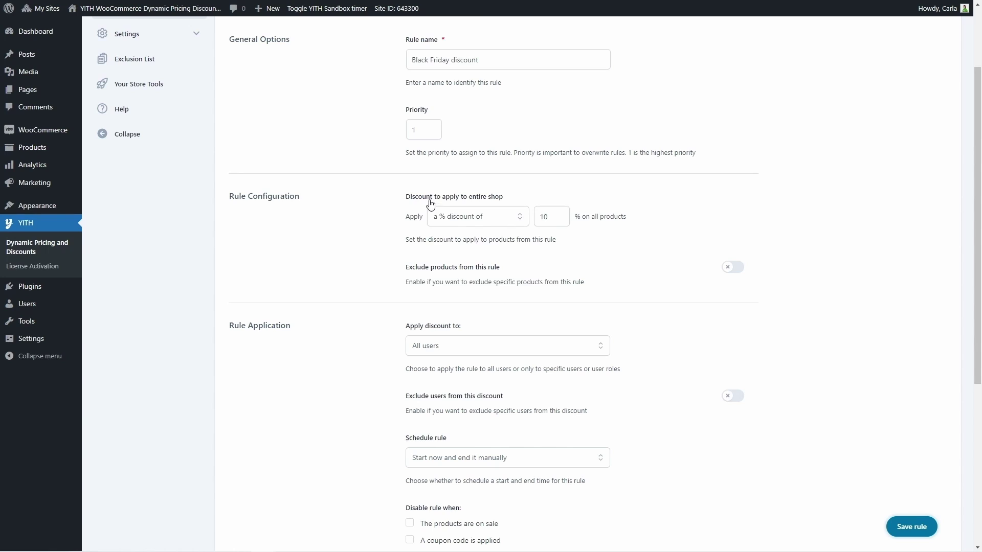
left_click(488, 222)
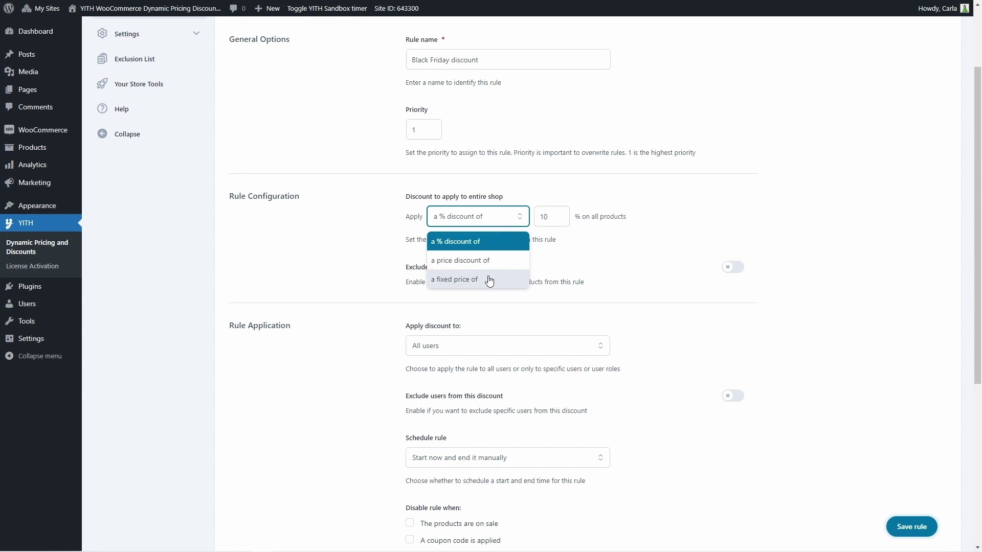
left_click(500, 248)
double_click(538, 217)
type("25")
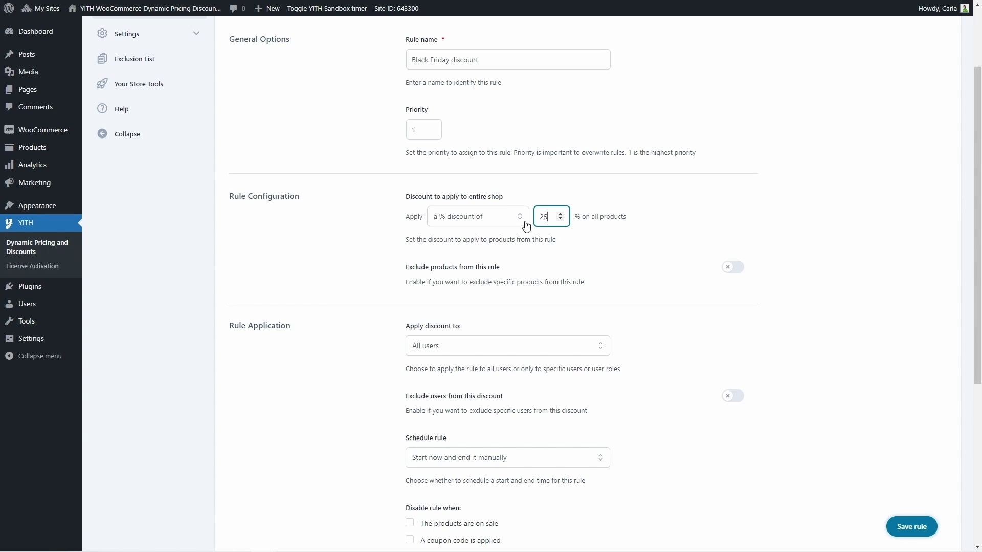
Step: Turn on product exclusion for the rule, check which item types can be excluded, and turn it off again
left_click(728, 274)
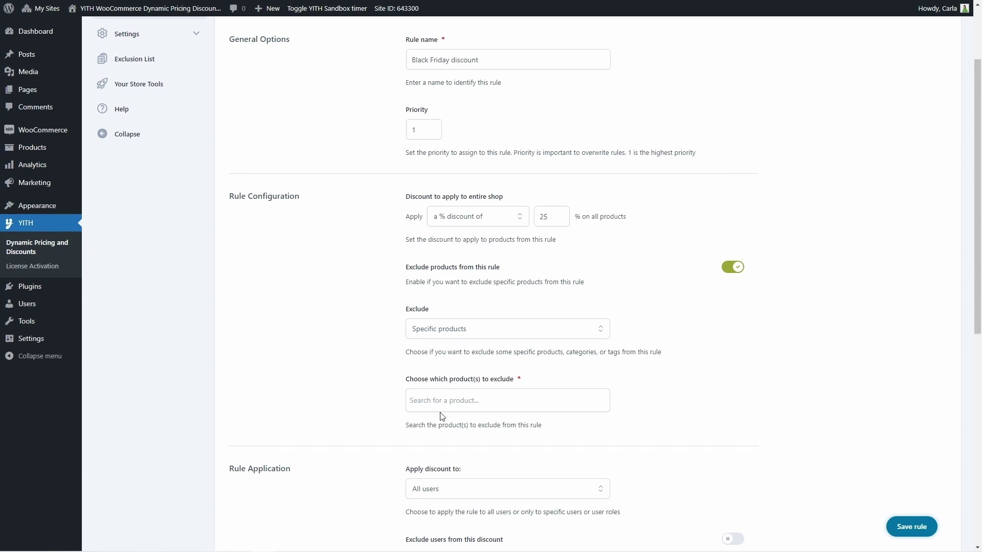
left_click(471, 331)
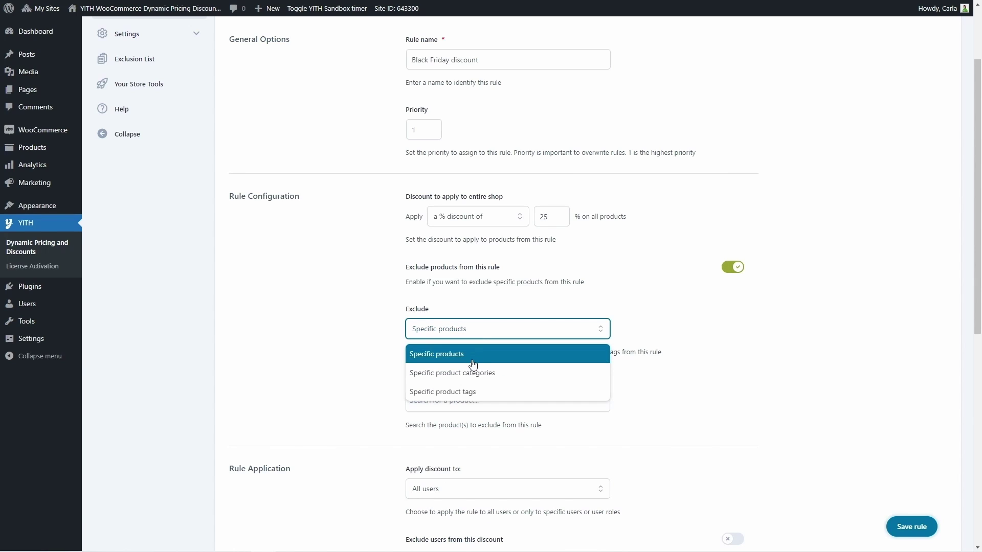
left_click(528, 328)
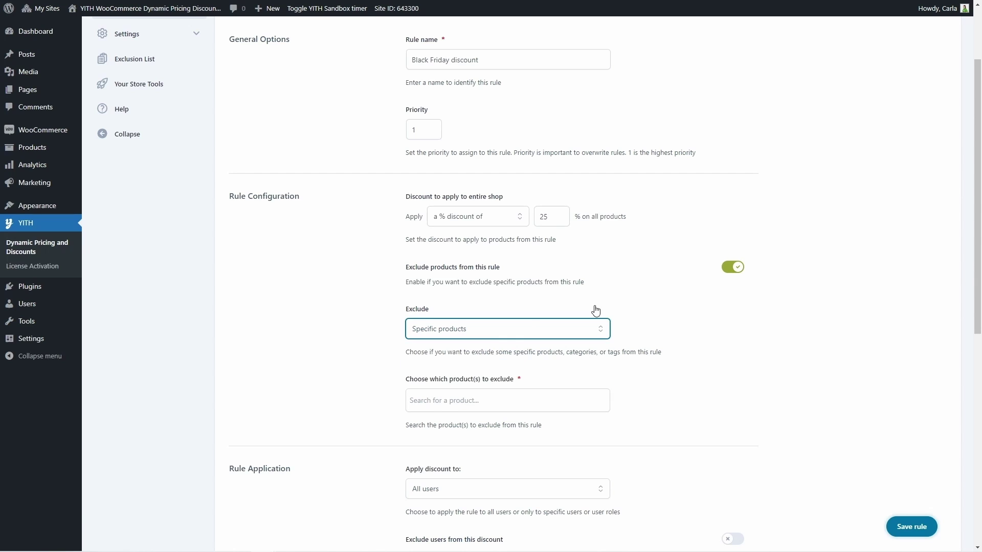
left_click(730, 271)
Step: Examine the user choices for applying the discount and keep All users selected
scroll(730, 300, "down", 3)
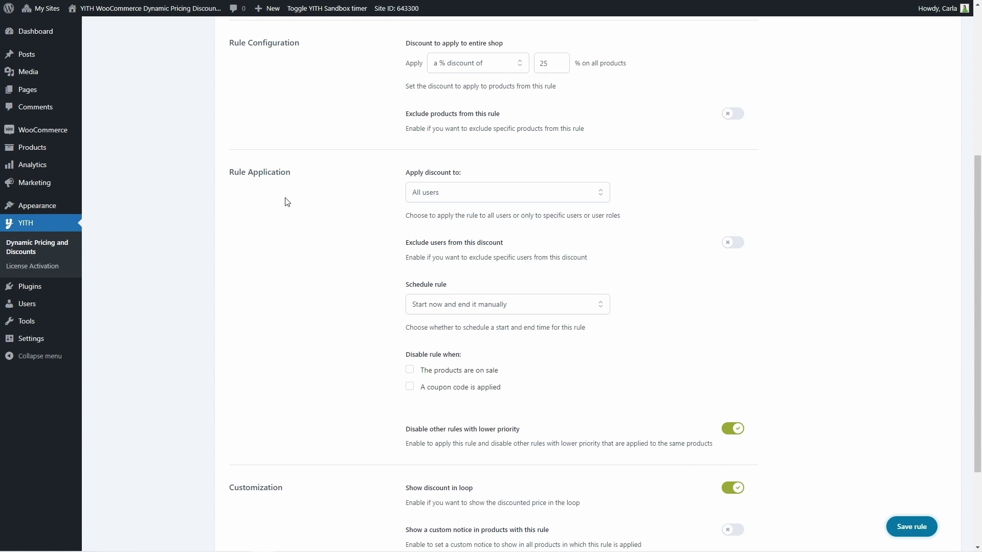
left_click(499, 198)
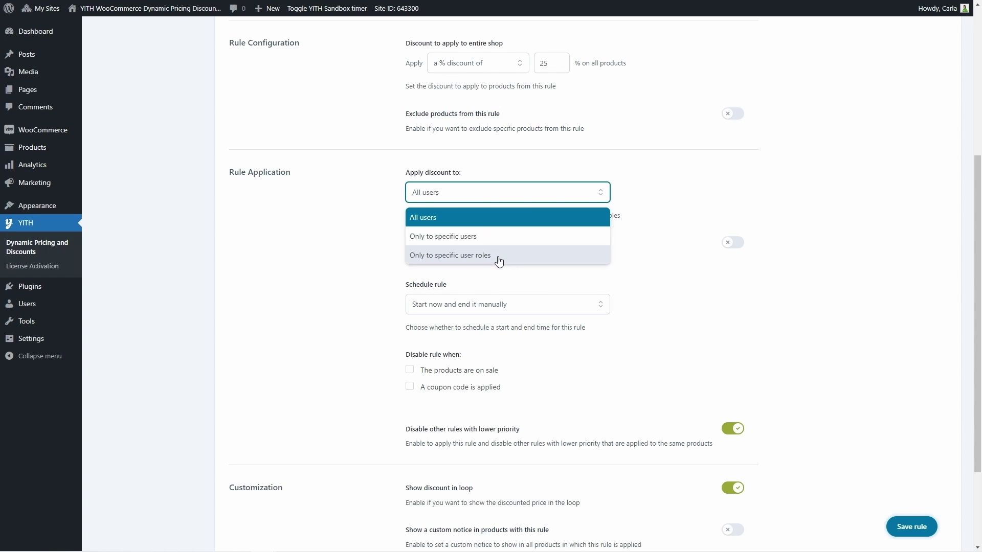
left_click(640, 186)
scroll(563, 244, "down", 1)
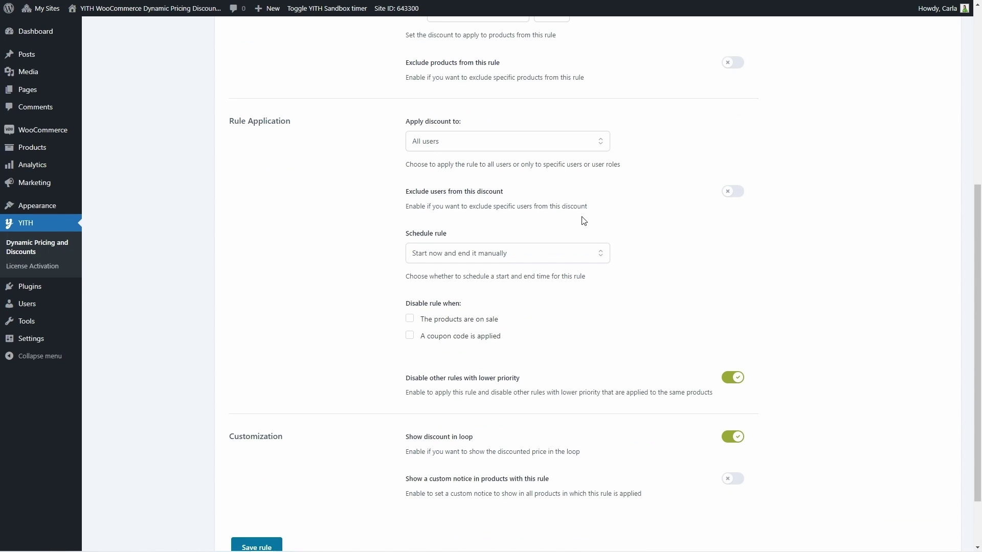
Step: Turn on user exclusion for the discount, check its exclusion choices, and turn it off again
left_click(729, 192)
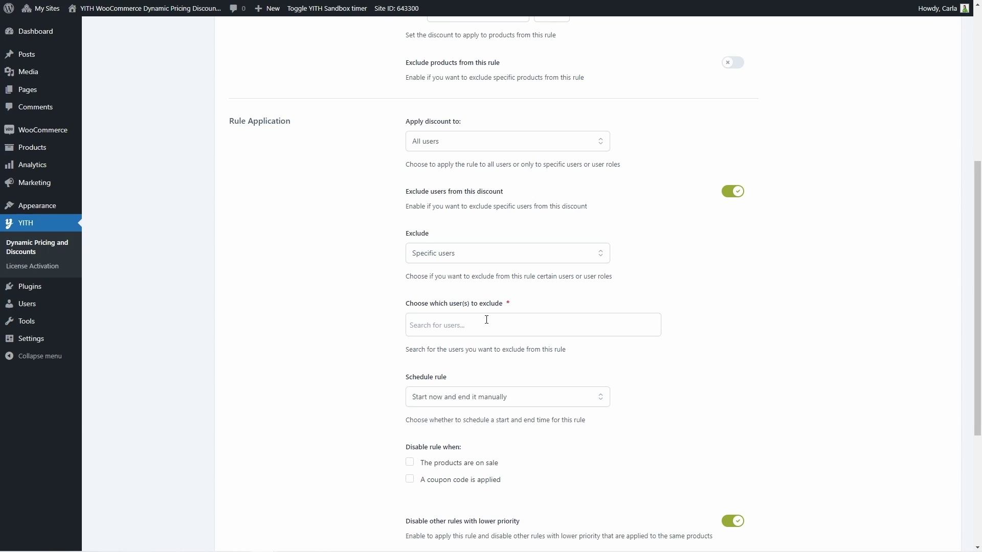
left_click(499, 259)
left_click(506, 282)
left_click(732, 191)
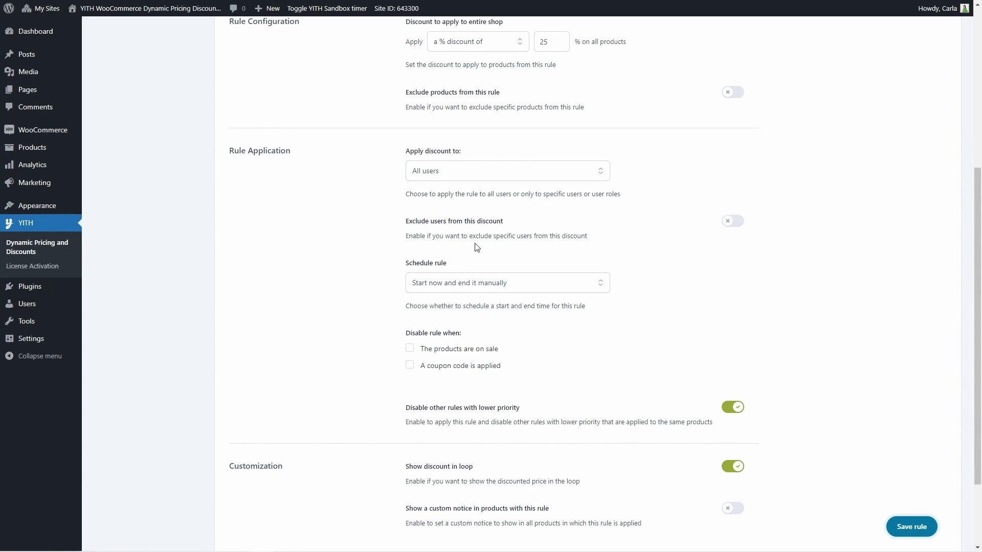
left_click(452, 284)
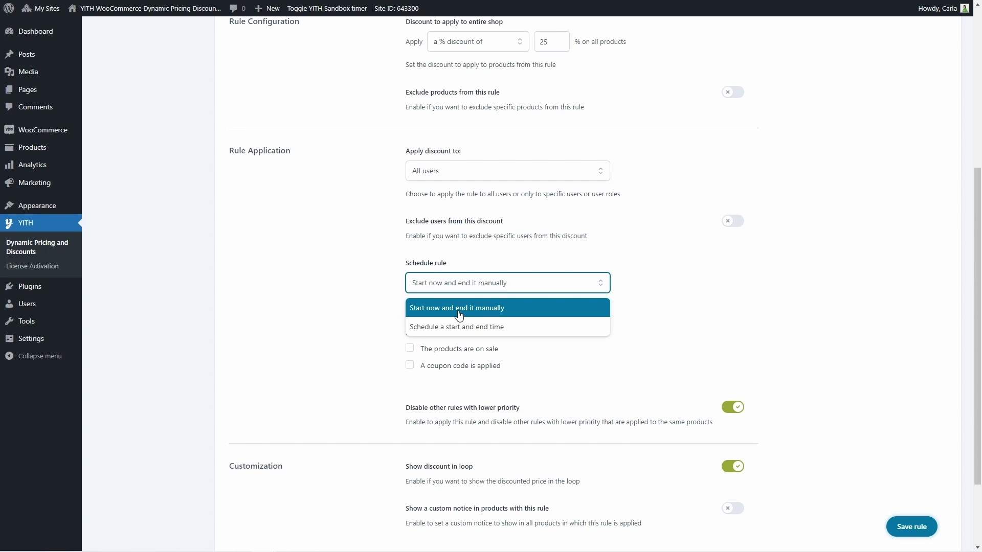
left_click(460, 327)
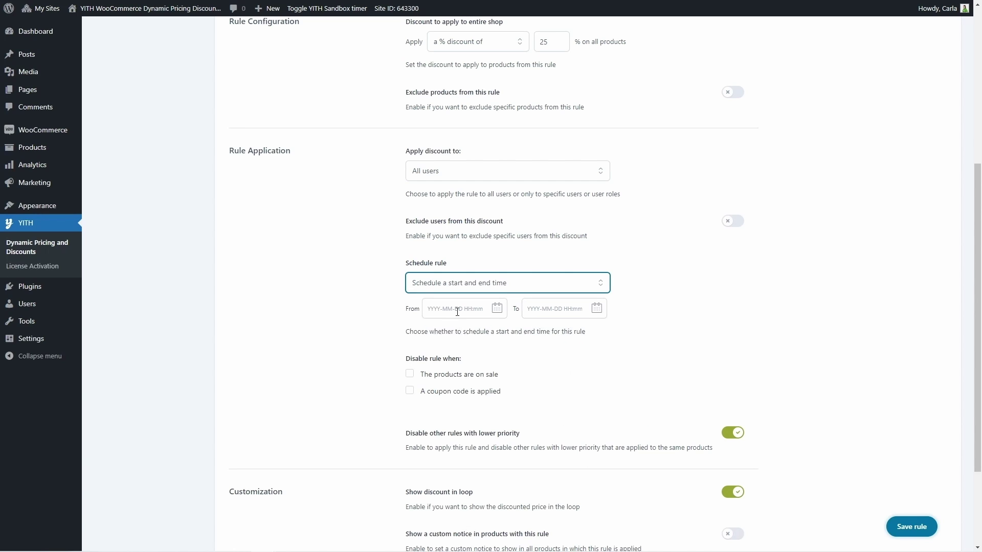
left_click(457, 309)
left_click(571, 335)
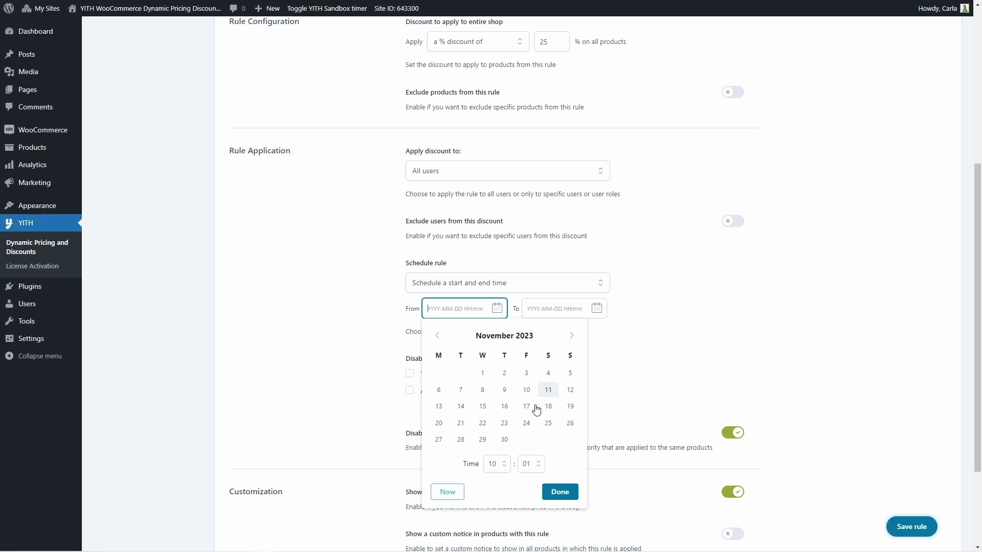
left_click(526, 422)
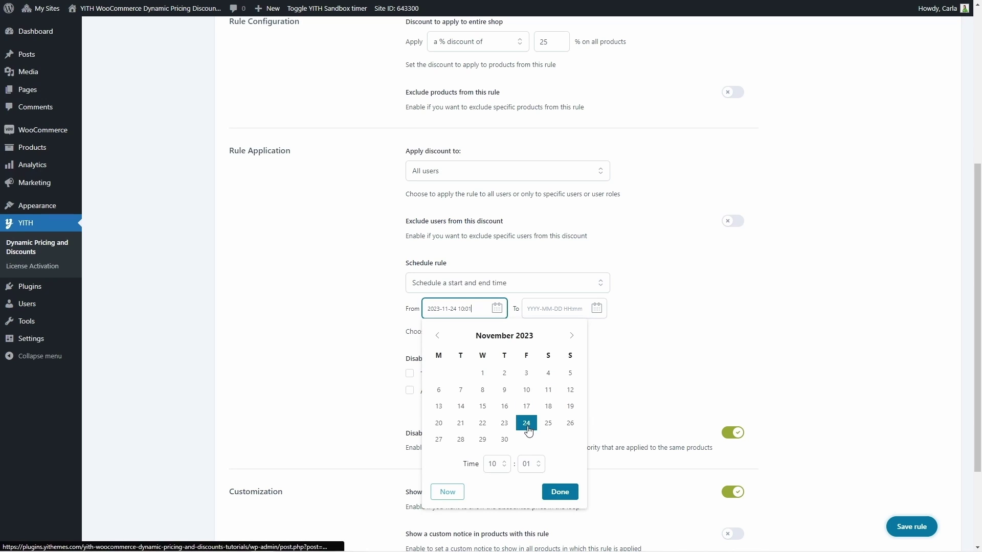
left_click(496, 467)
left_click(505, 258)
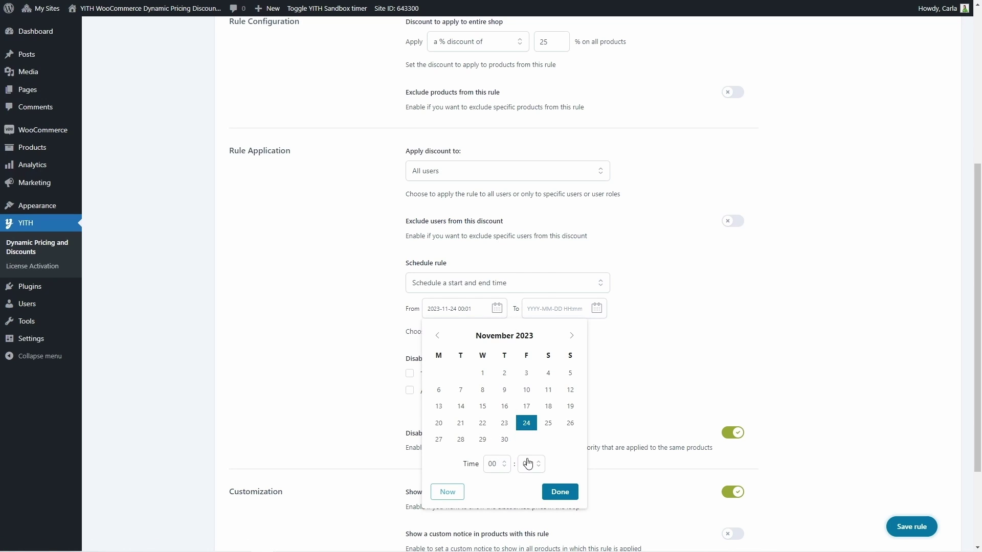
left_click(525, 463)
left_click(498, 464)
left_click(495, 337)
left_click(556, 498)
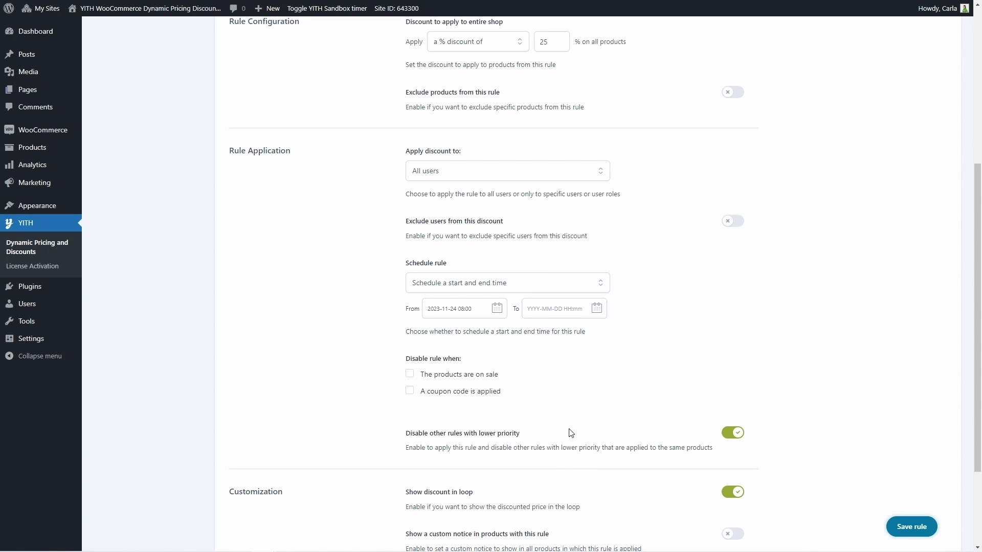
left_click(581, 308)
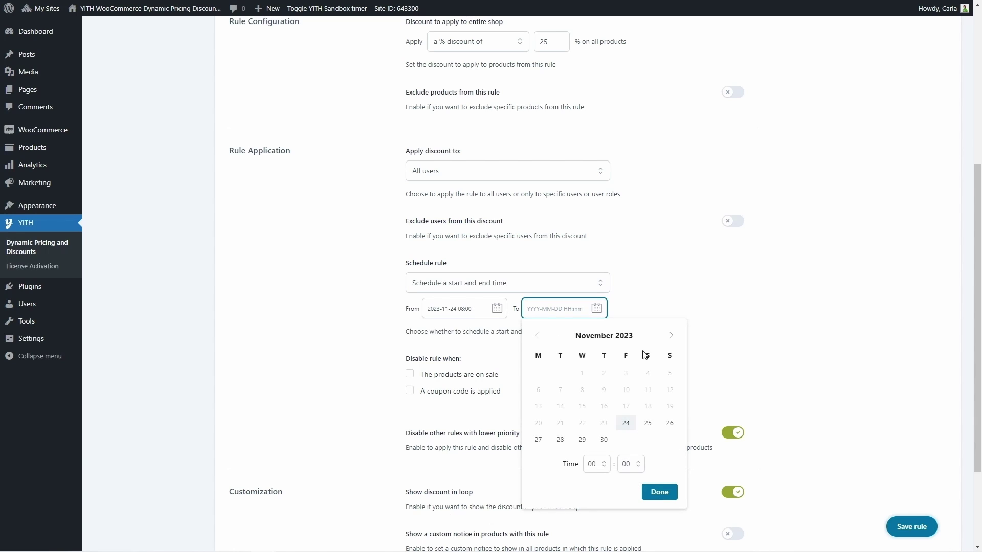
left_click(670, 423)
left_click(594, 465)
scroll(601, 430, "down", 1)
left_click(601, 431)
left_click(659, 492)
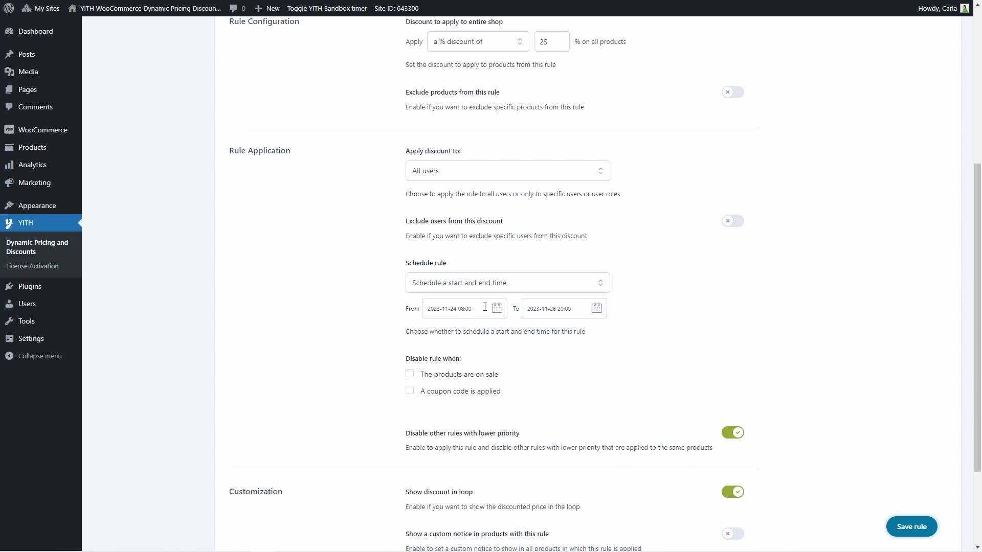
Step: Show a custom notice in products reading "Do not miss out on our Black Friday deal! Get this product with a 25% discount now!"
scroll(485, 306, "down", 1)
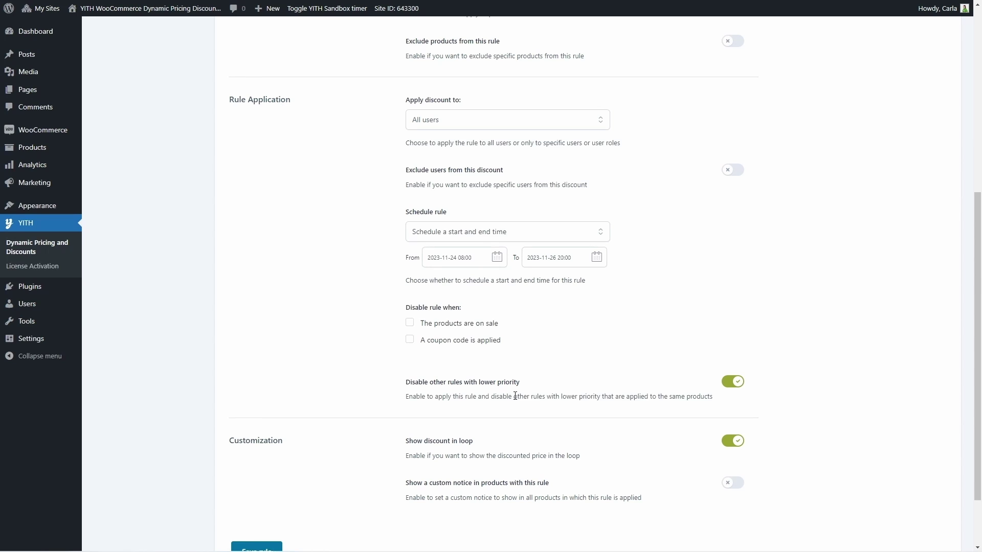
scroll(515, 395, "down", 2)
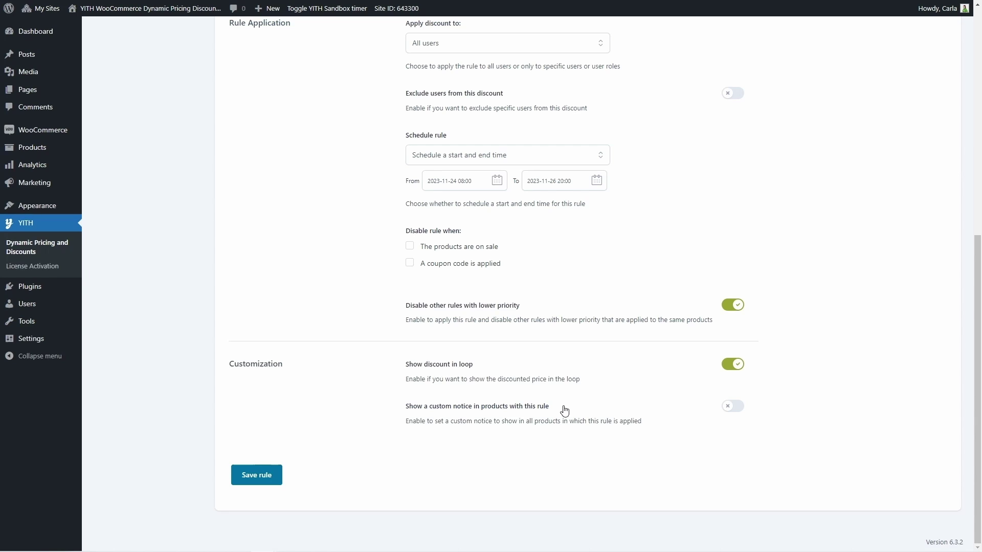
left_click(728, 412)
scroll(728, 412, "down", 3)
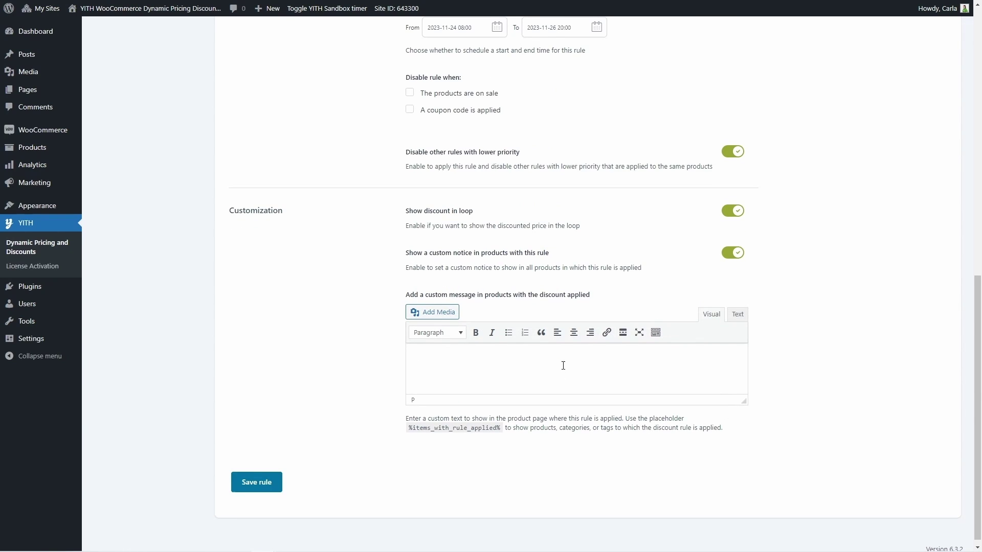
type("Do not miss out on our Black Friday deal! Get this product with a 25% discount now!")
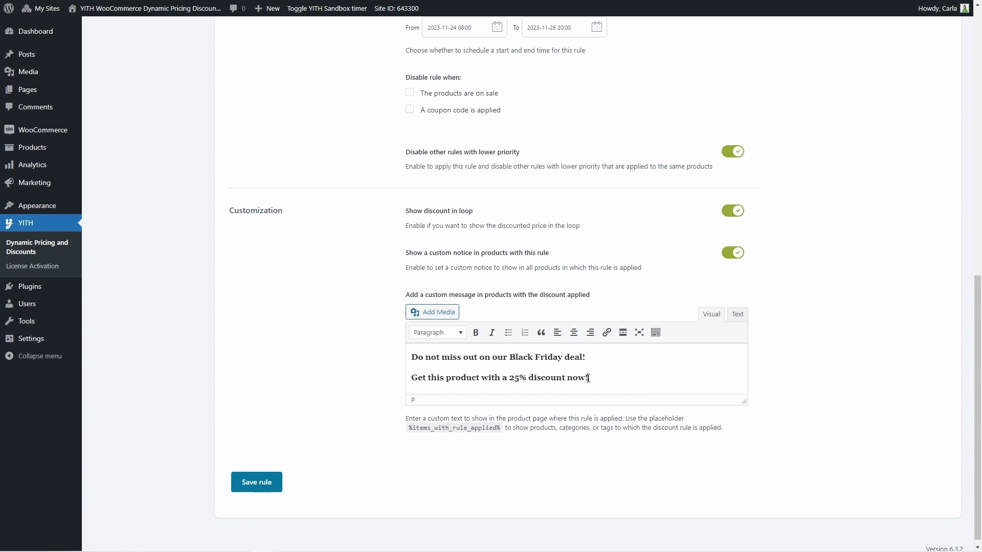
Step: Save the rule and enable Black Friday discount in the list of dynamic rules
left_click(256, 481)
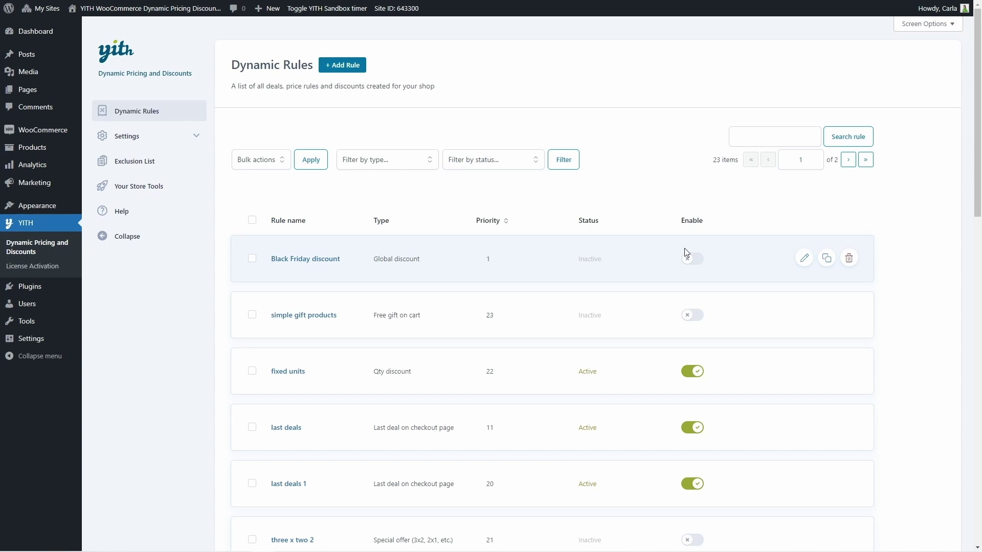
left_click(695, 259)
Step: Start a new gift products rule from scratch, named "Gift product with shirt", with priority 2
left_click(331, 75)
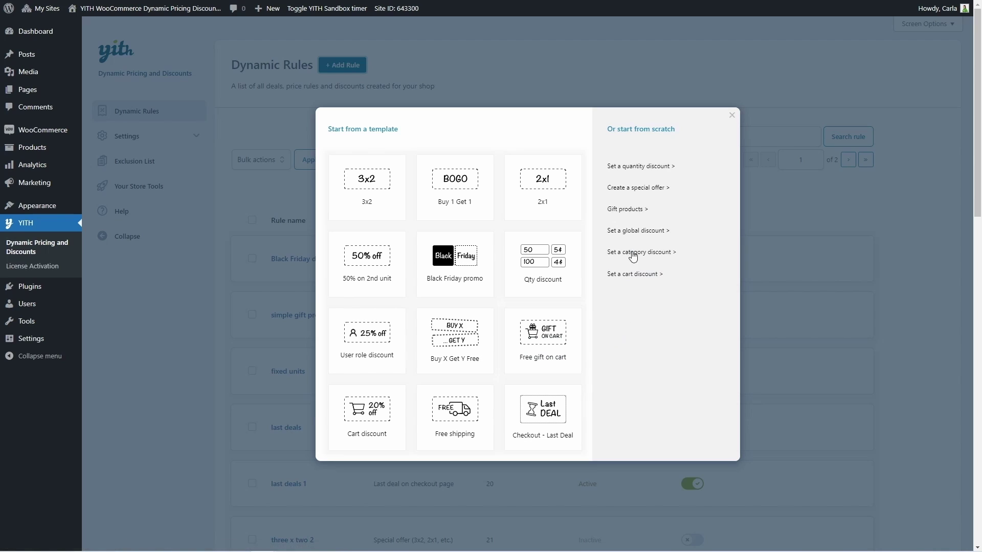
left_click(634, 217)
triple_click(545, 166)
type("Gift product with shirt")
left_click(423, 232)
key("BackSpace")
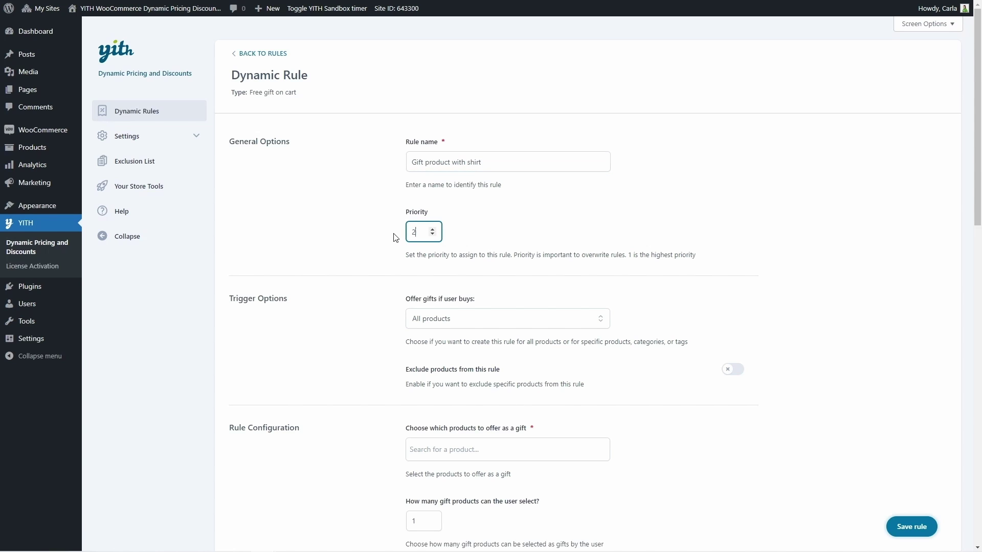
Step: Offer gifts only when specific products are bought and apply the rule to Pepper green shirt
scroll(317, 215, "down", 2)
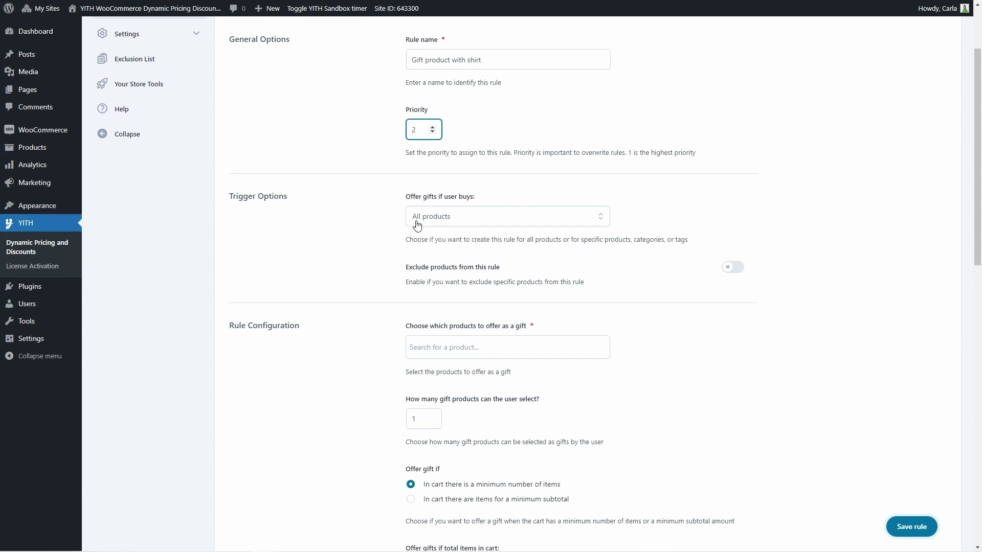
left_click(441, 226)
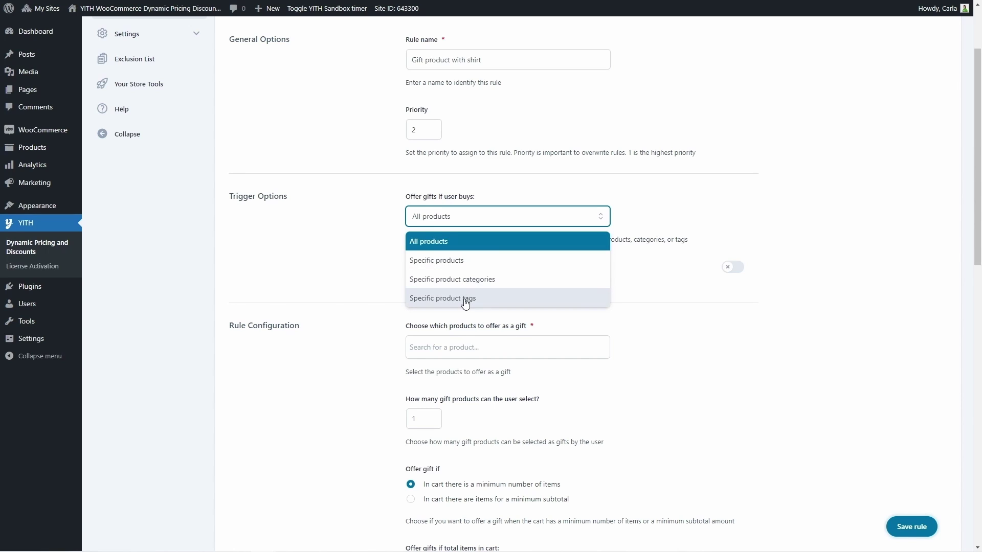
left_click(459, 260)
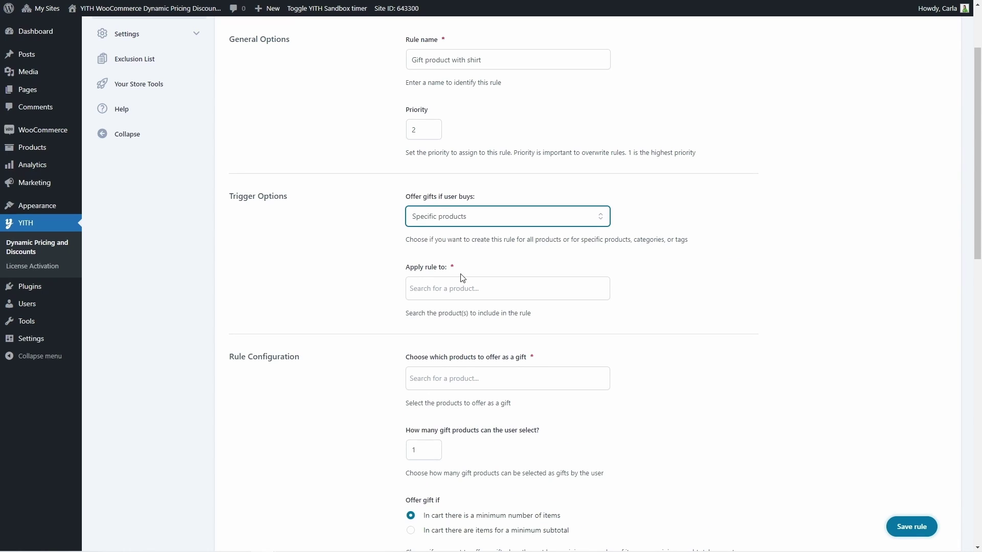
left_click(460, 282)
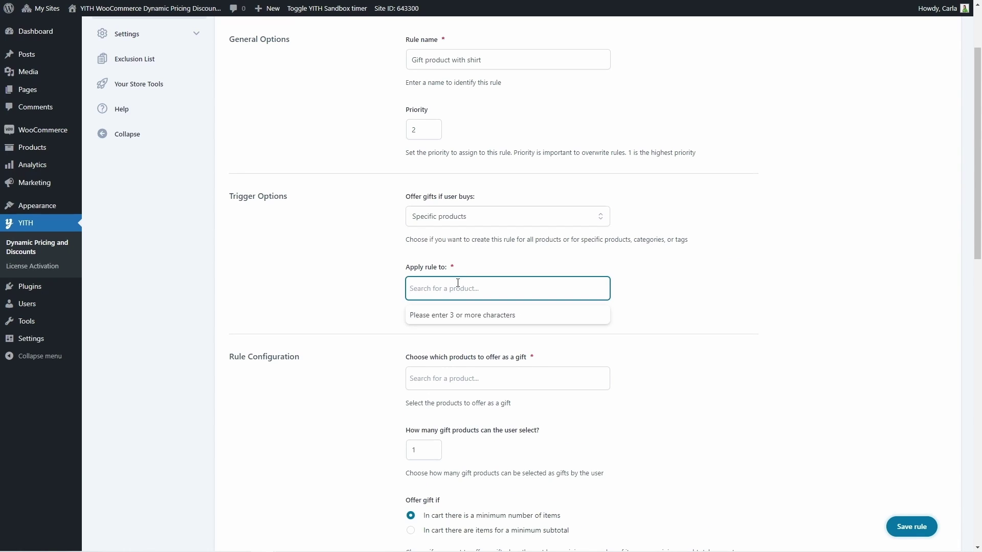
type("Pepper green shirt")
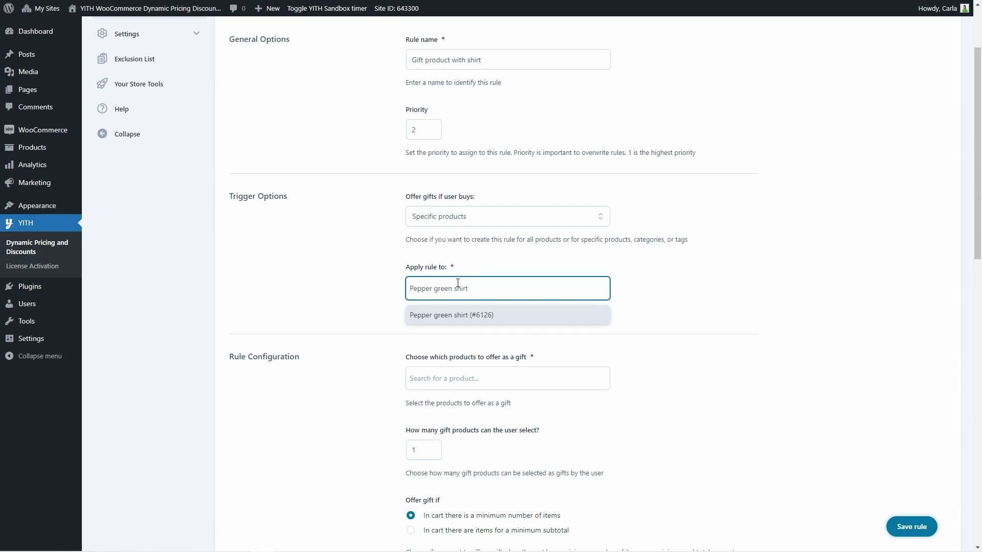
left_click(454, 319)
Step: Choose Black & Gold earrings and Amber necklace as the products to offer as a gift
scroll(455, 320, "down", 3)
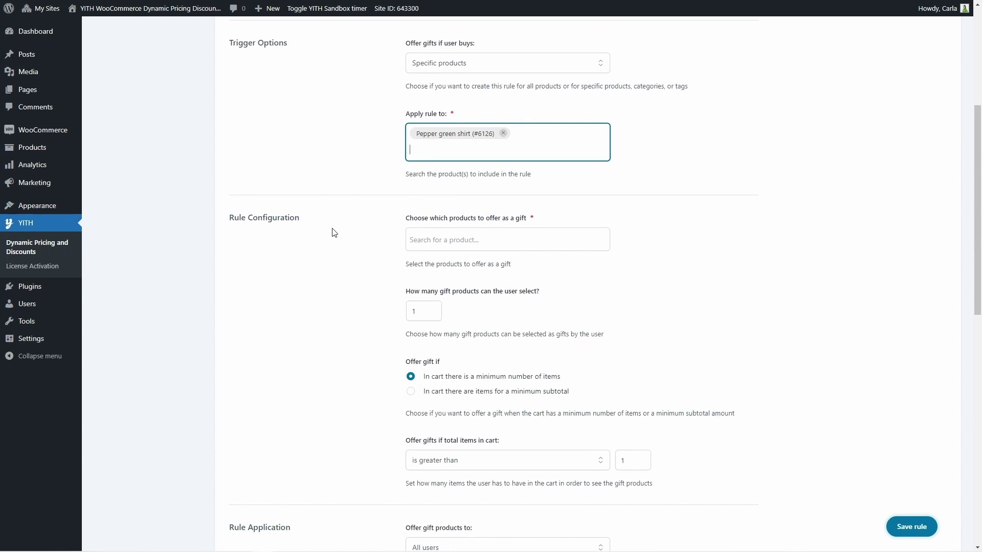
left_click(464, 235)
type("earrings")
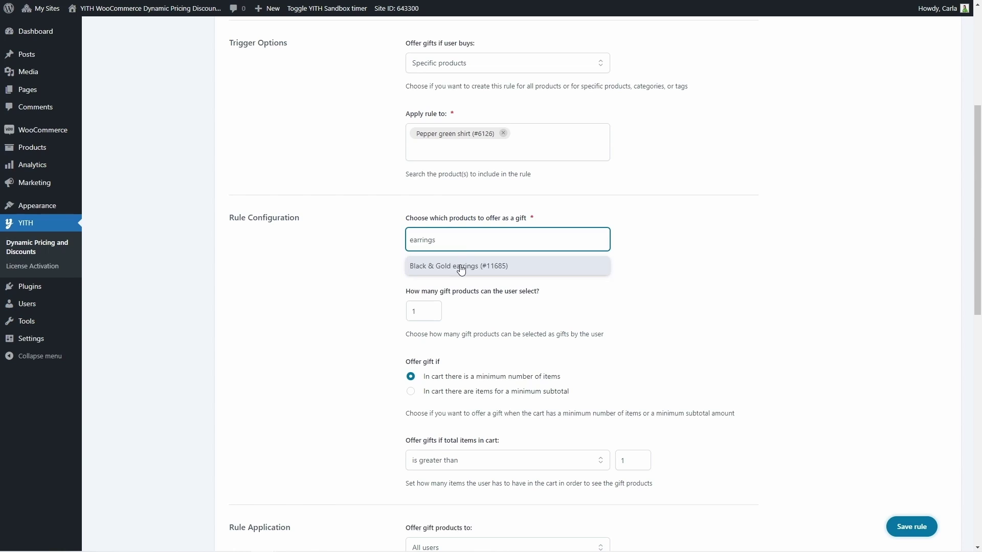
left_click(462, 266)
type("necklace")
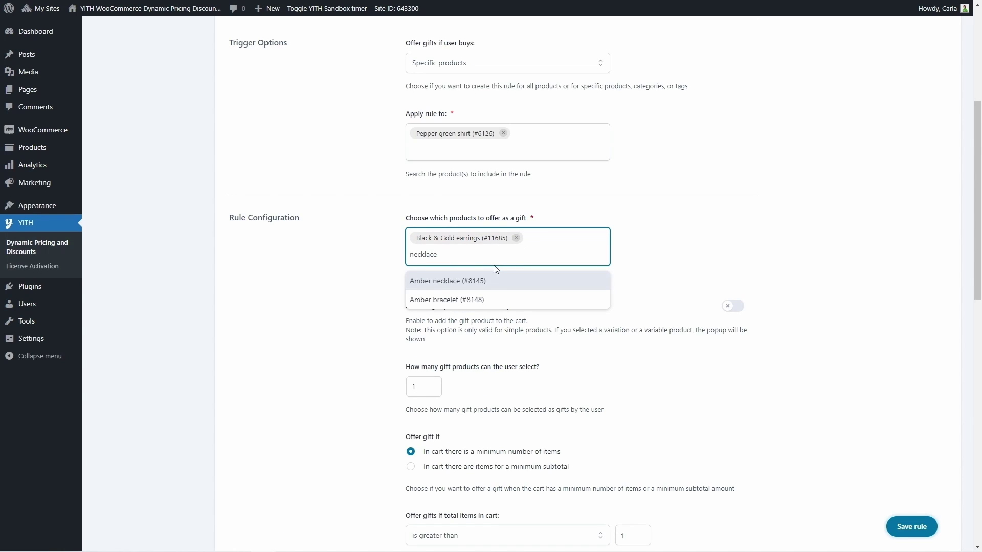
left_click(490, 281)
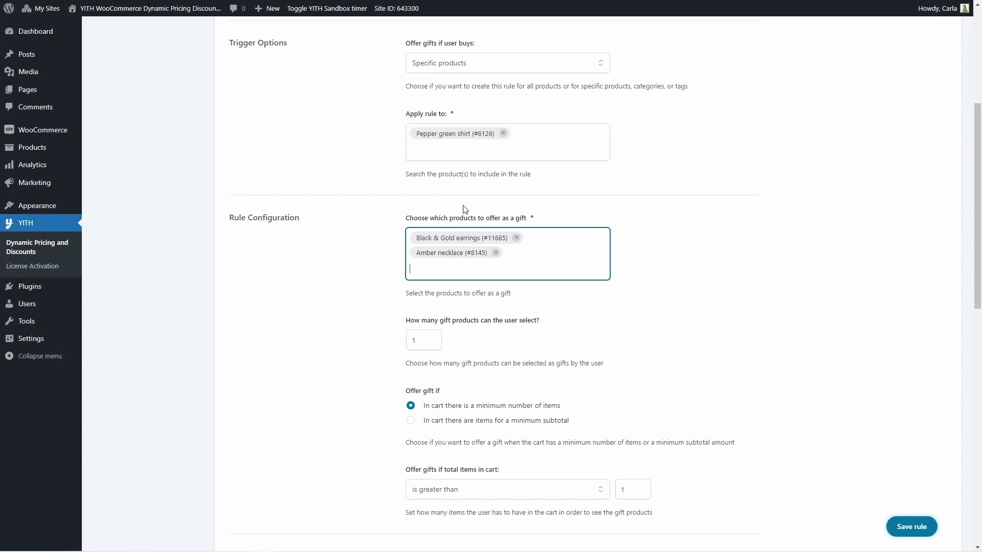
Step: Check the minimum subtotal condition, then offer the gift by minimum number of items, with total items in cart greater than 0
scroll(436, 138, "down", 1)
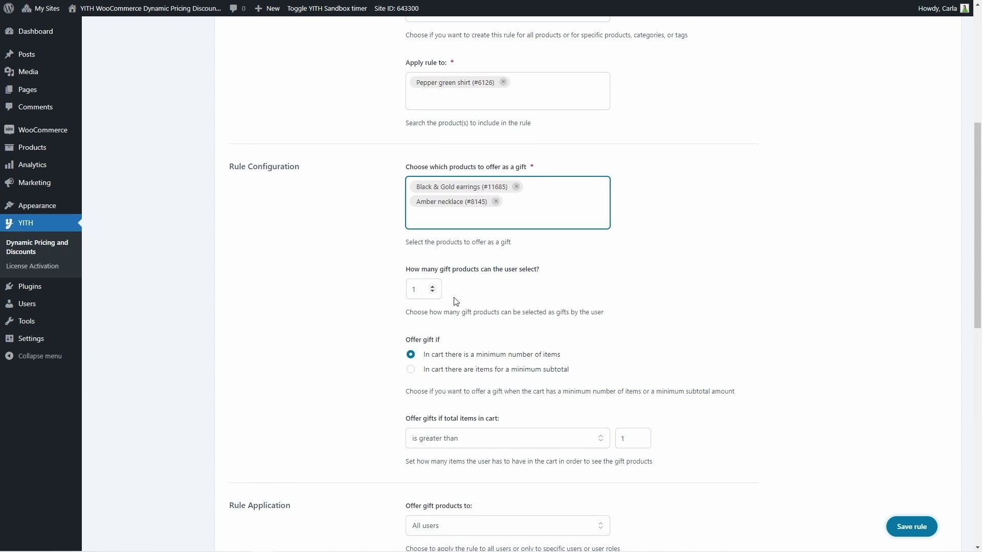
scroll(502, 298, "down", 1)
scroll(501, 298, "down", 2)
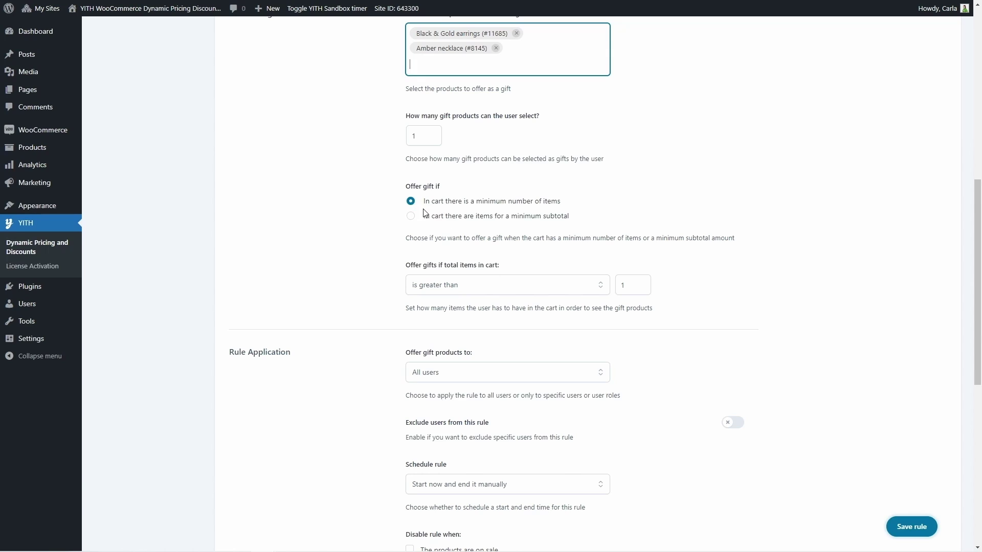
left_click(407, 218)
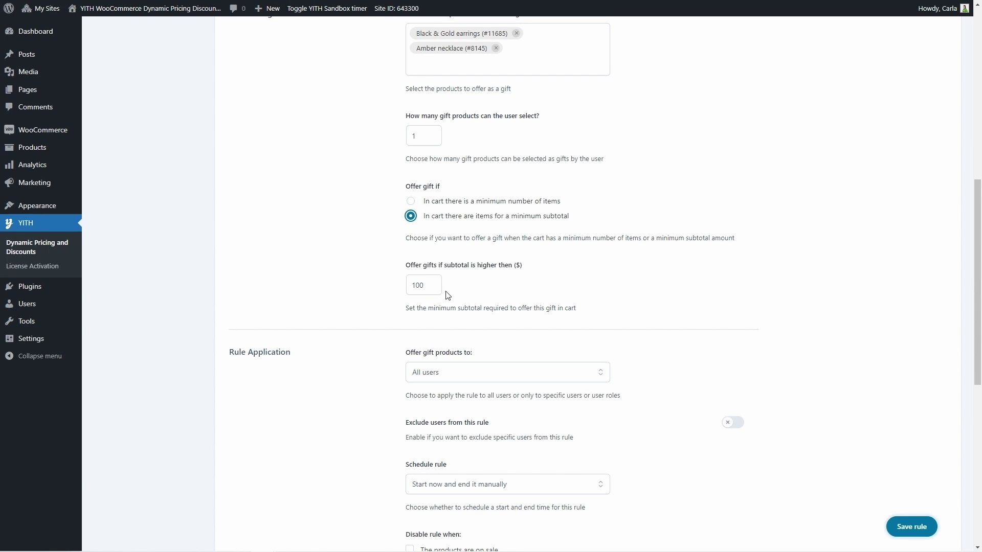
left_click(410, 202)
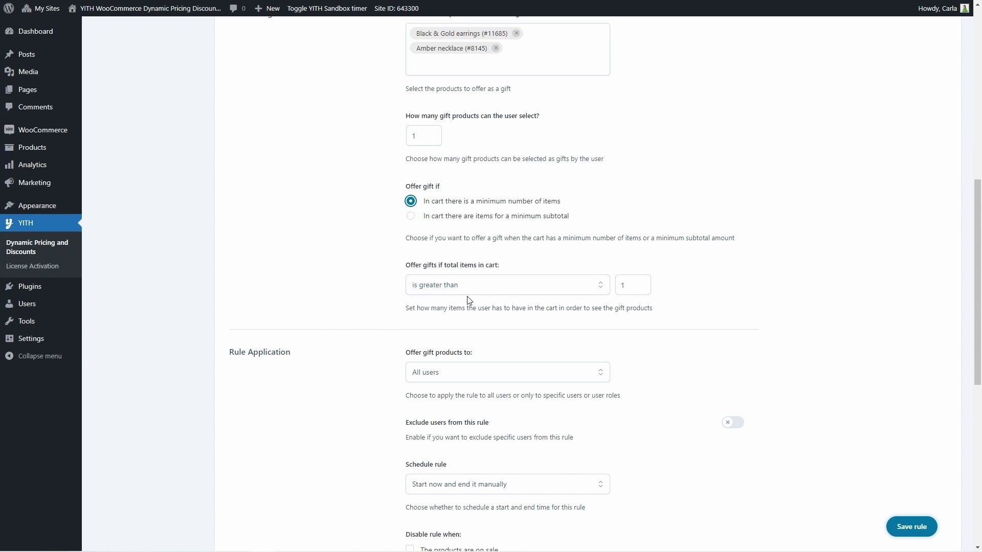
left_click(483, 291)
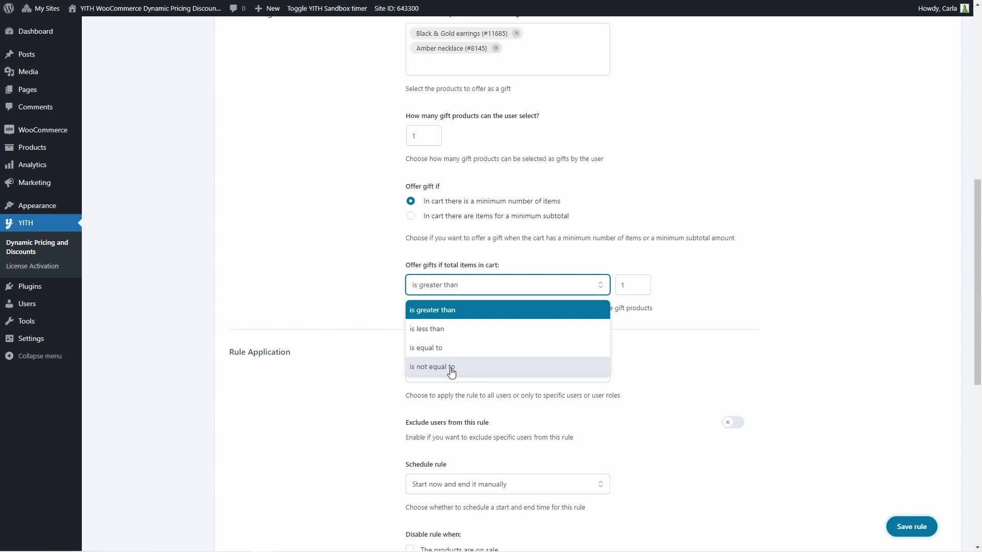
left_click(450, 310)
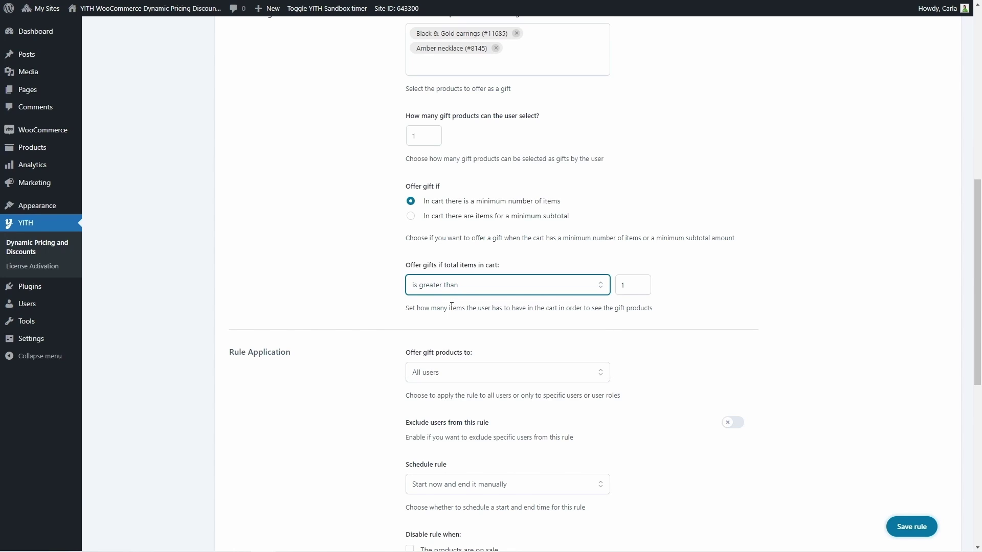
double_click(623, 285)
type("0")
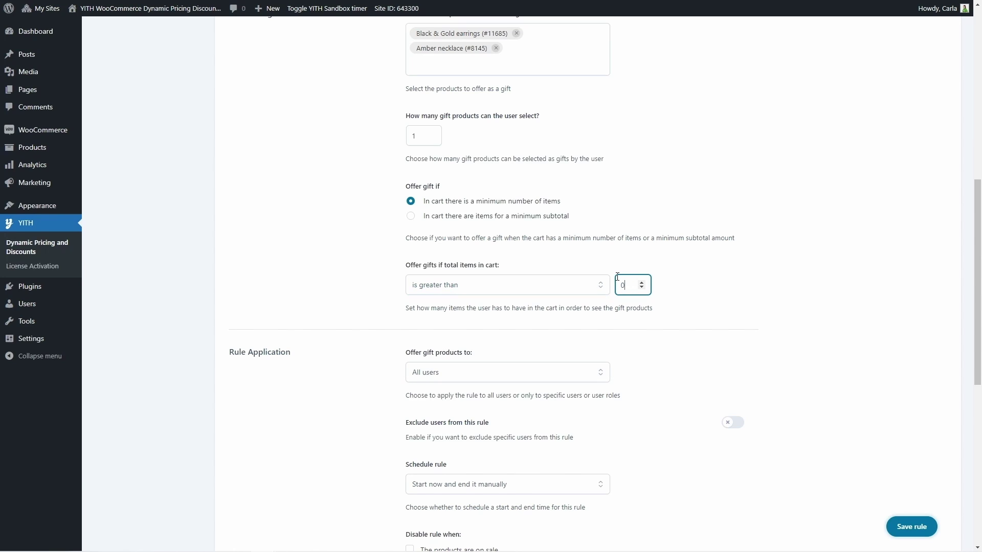
left_click(565, 270)
Step: Examine the gift rule's user and schedule choices, keeping All users and Start now and end it manually
left_click(504, 375)
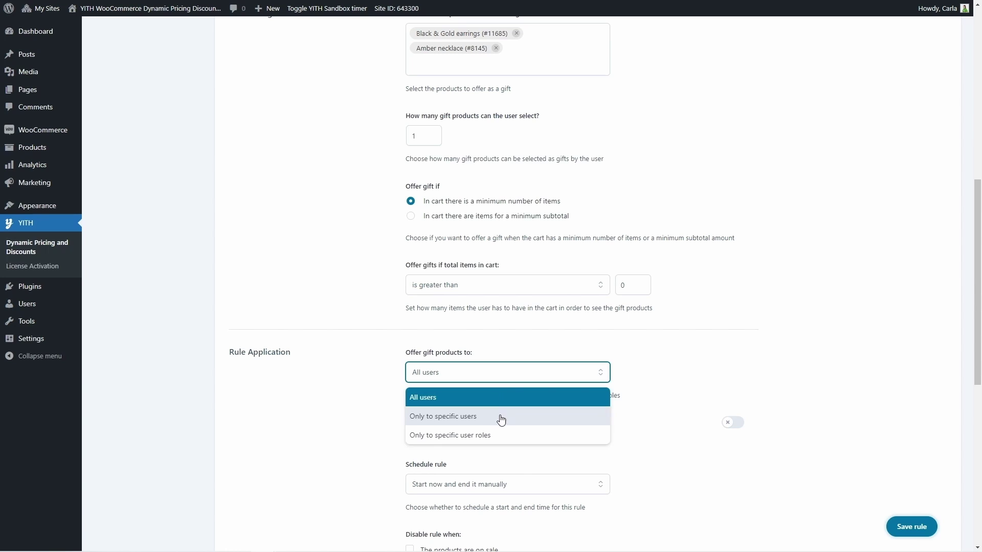
left_click(514, 397)
scroll(514, 394, "down", 3)
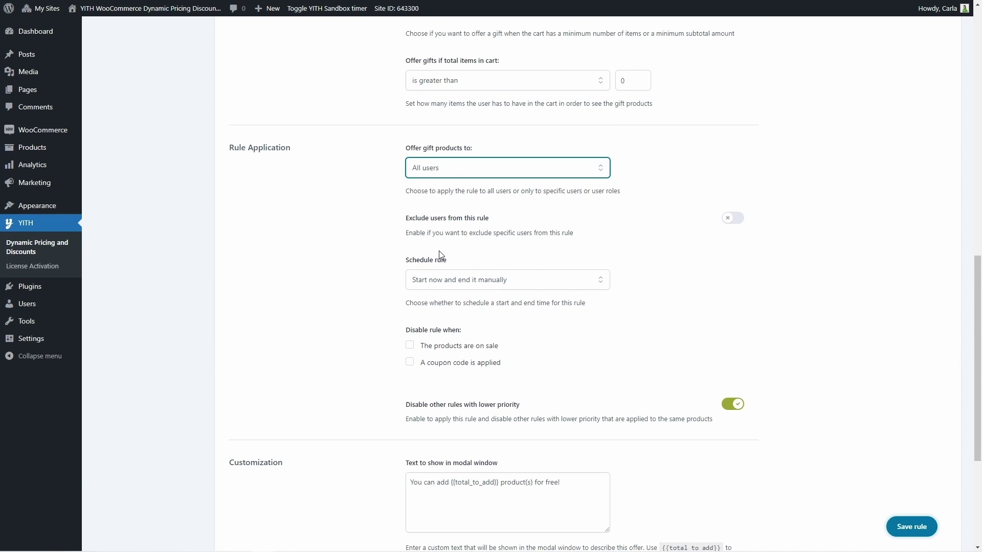
left_click(485, 287)
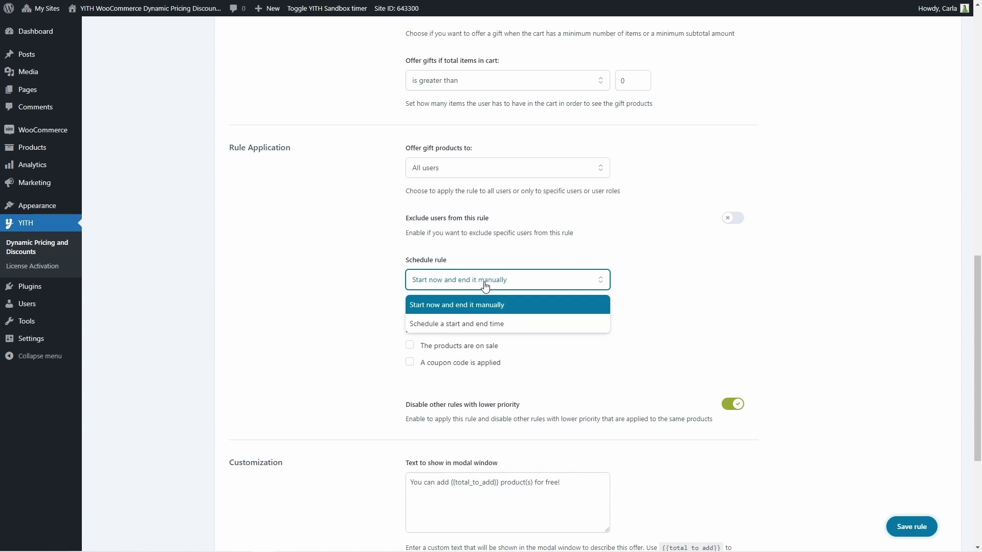
left_click(485, 287)
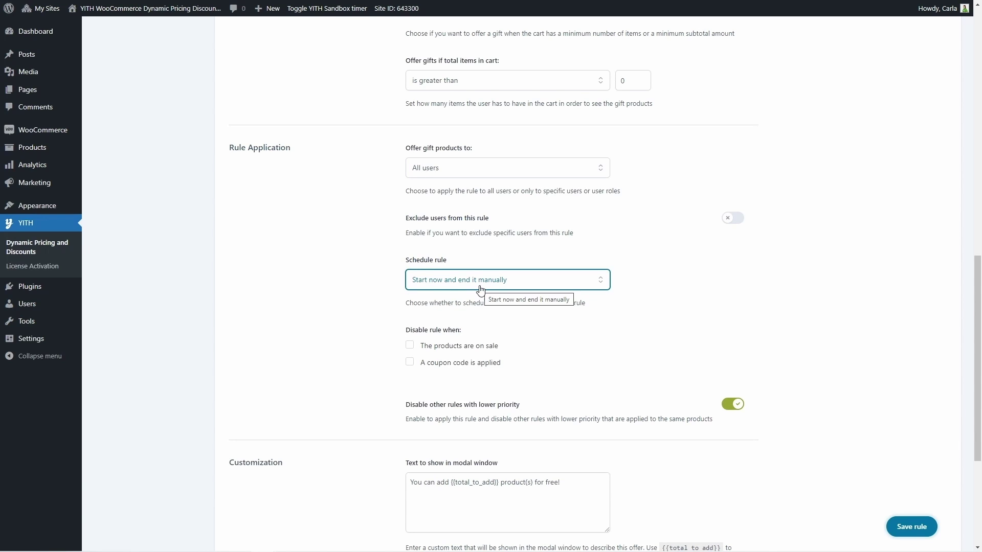
Step: Show a custom notice in products with this rule reading "Buy a Pepper green shirt and get a beautiful set of earrings or a necklace for free!"
scroll(480, 290, "down", 2)
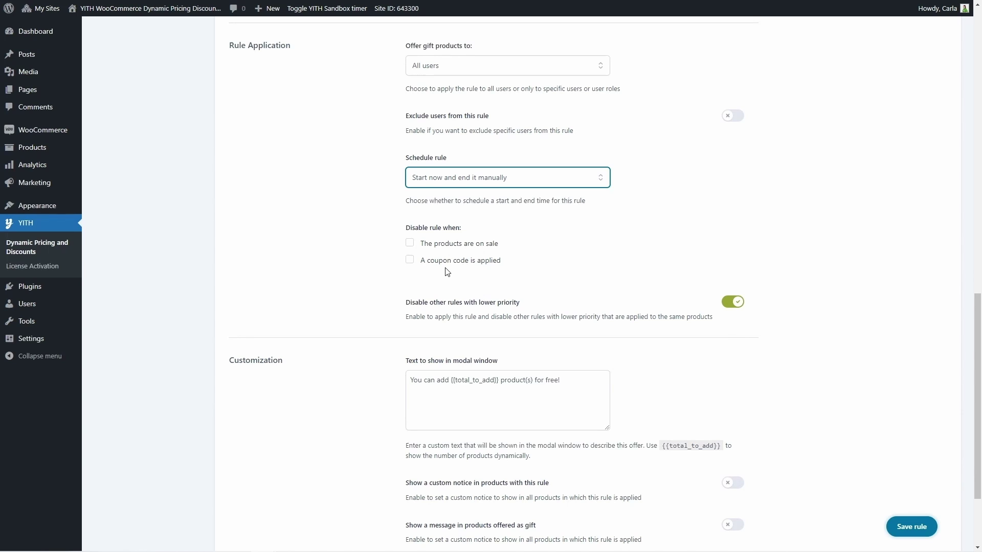
scroll(446, 271, "down", 2)
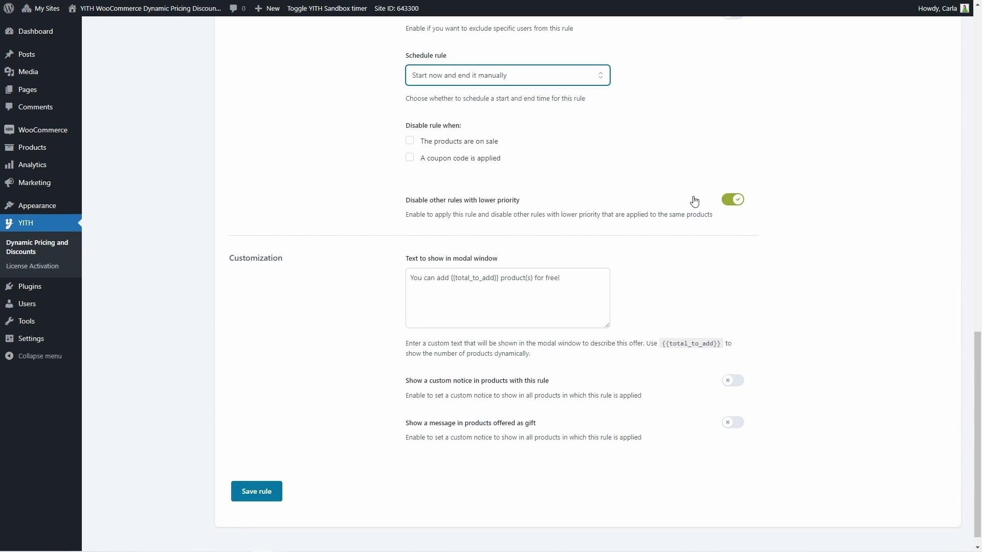
scroll(700, 209, "down", 1)
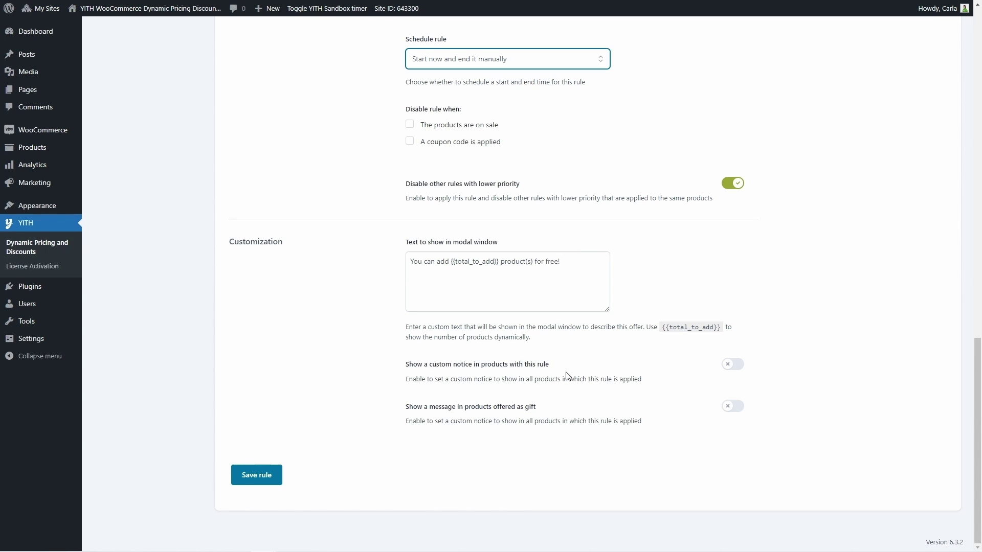
left_click(732, 364)
scroll(728, 366, "down", 1)
scroll(728, 366, "down", 2)
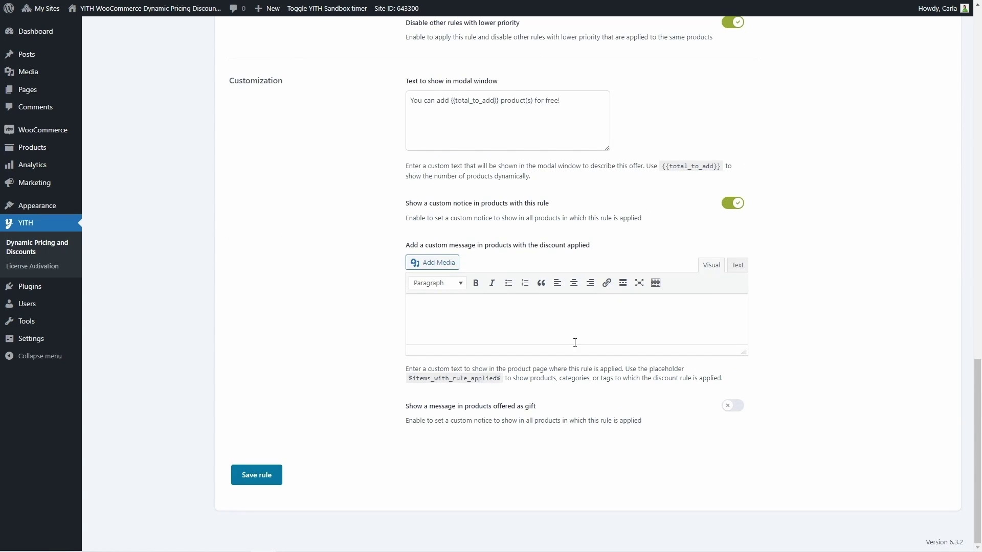
left_click(464, 322)
type("Buy a Pepper green shirt and get a beautiful set of earrings or a necklace for free!")
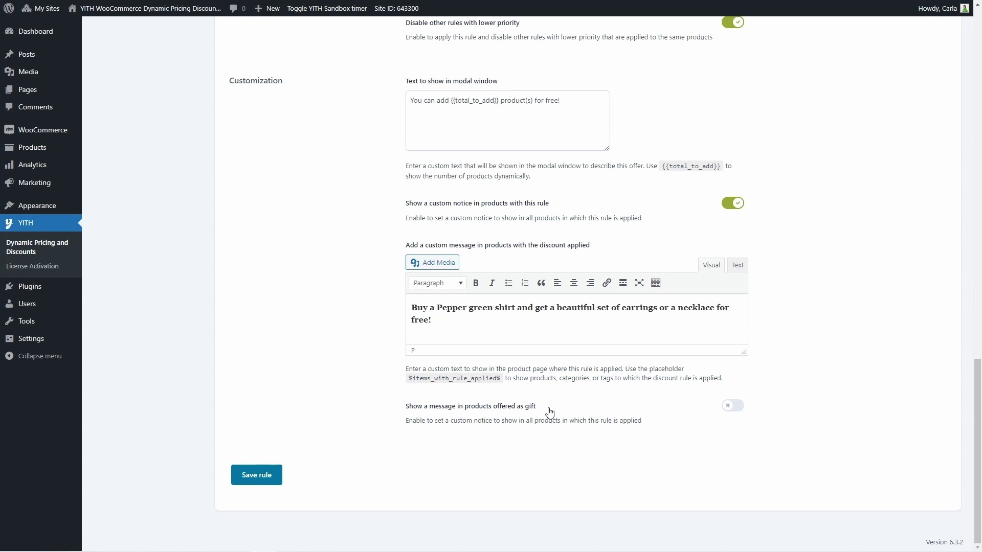
Step: Show a message in products offered as gift reading "Get it for FREE if you buy a Pepper green shirt!"
left_click(732, 407)
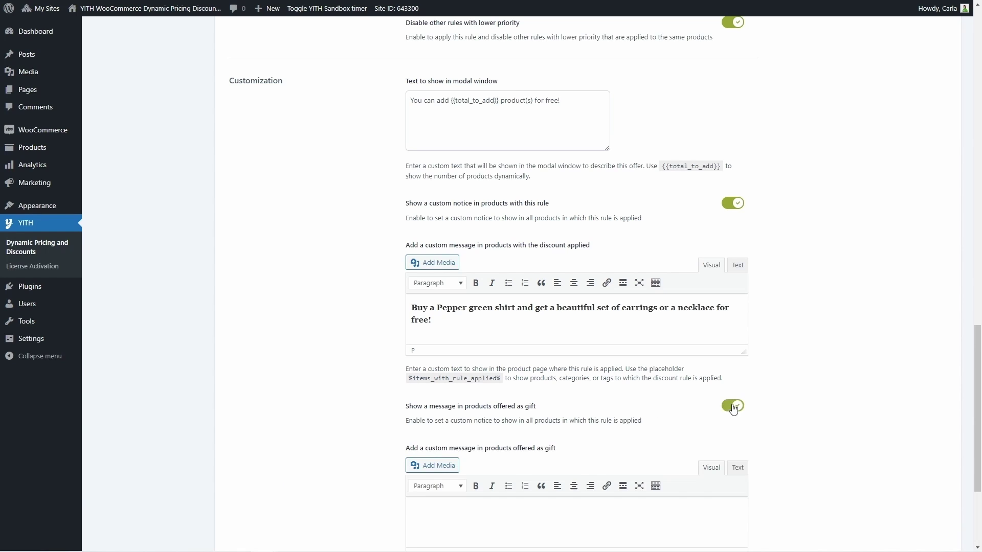
scroll(650, 432, "down", 3)
left_click(574, 337)
type("Get it for FREE if you buy a Pepper green shirt!")
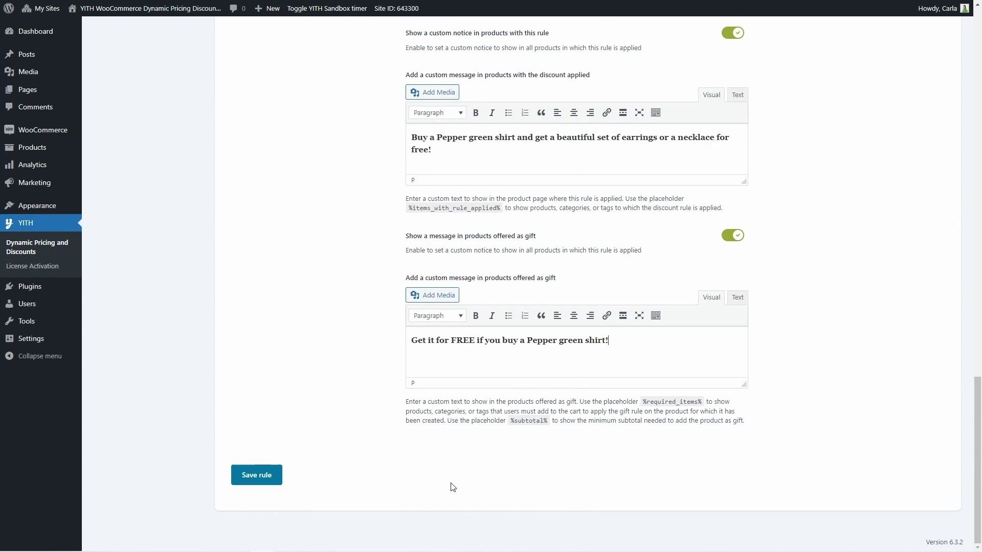
Step: Save the gift rule and enable Gift product with shirt in the list of dynamic rules
left_click(271, 480)
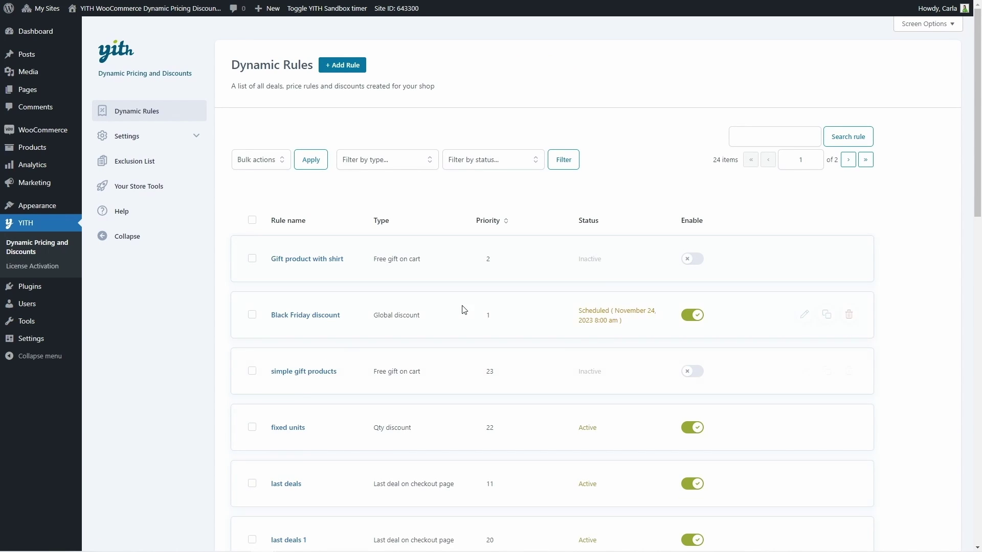
left_click(702, 267)
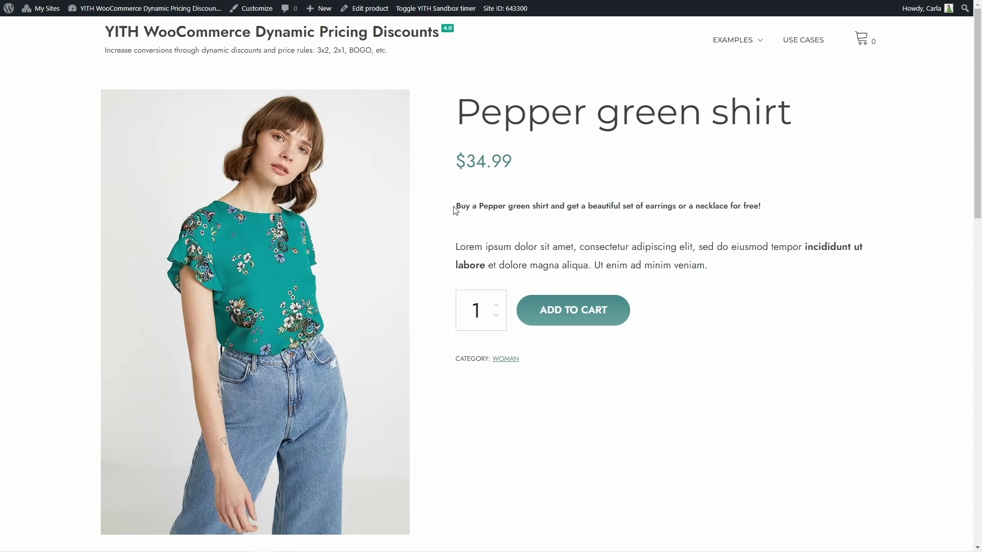
Step: Check the gift notice on the Pepper green shirt page, then add the shirt and the free Black & Gold earrings to the cart
left_click_drag(455, 209, 768, 210)
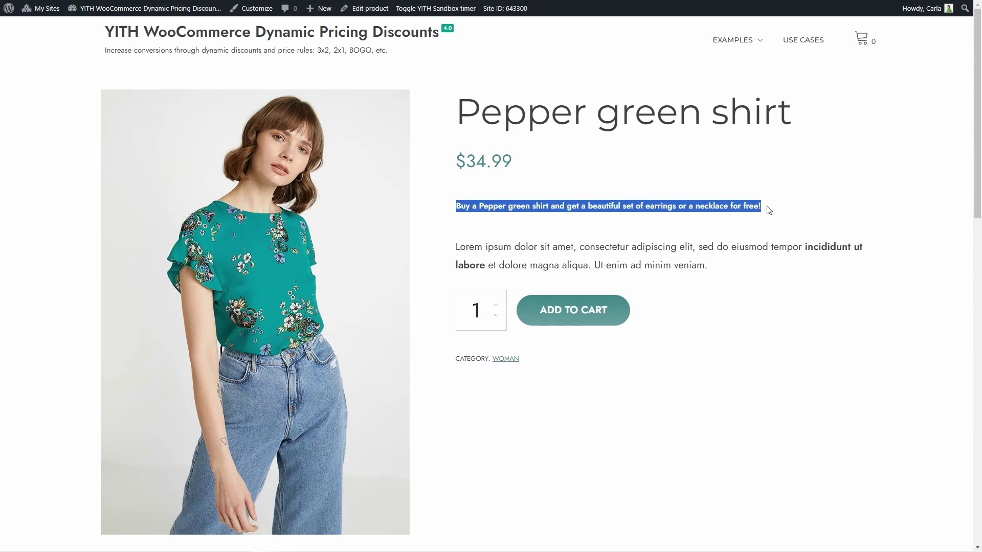
left_click(768, 209)
left_click(537, 315)
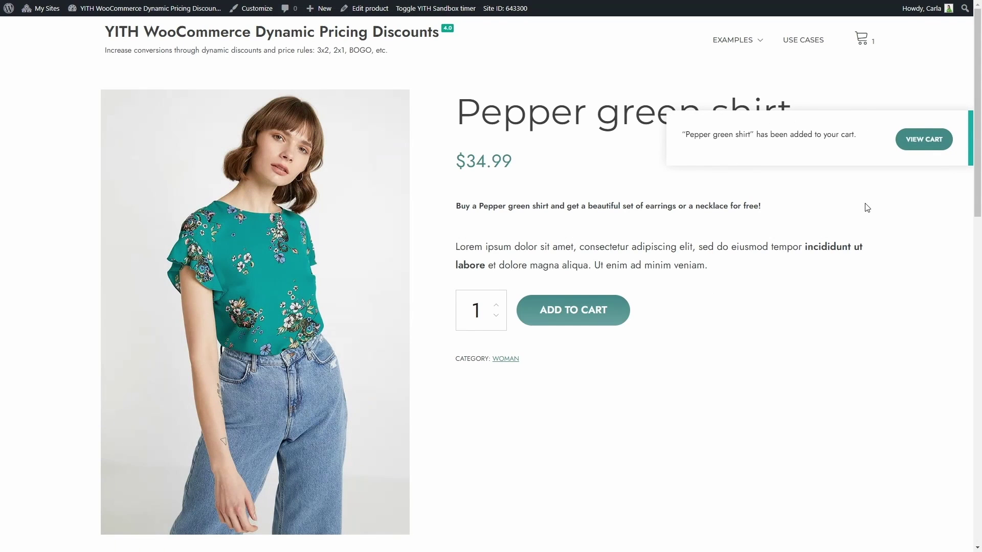
left_click(911, 150)
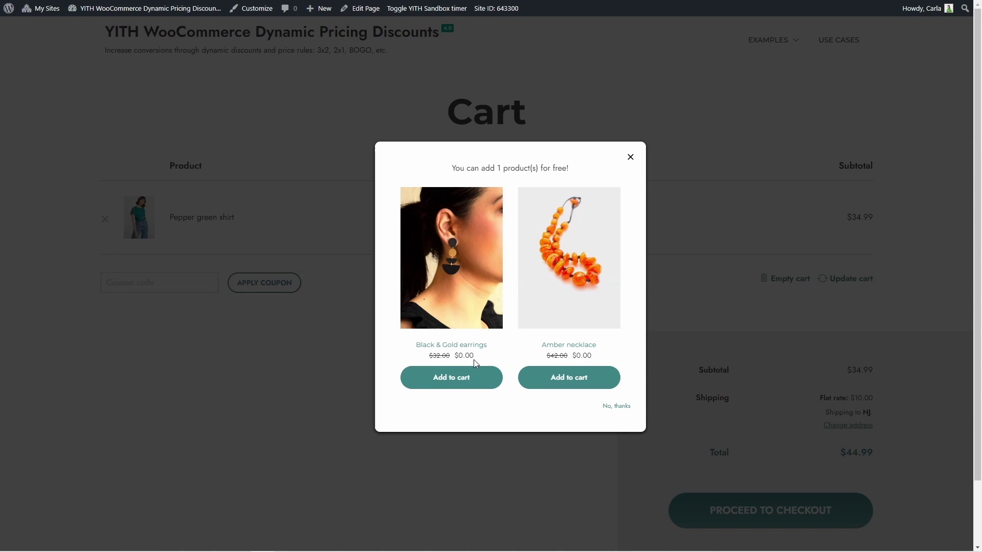
left_click(468, 385)
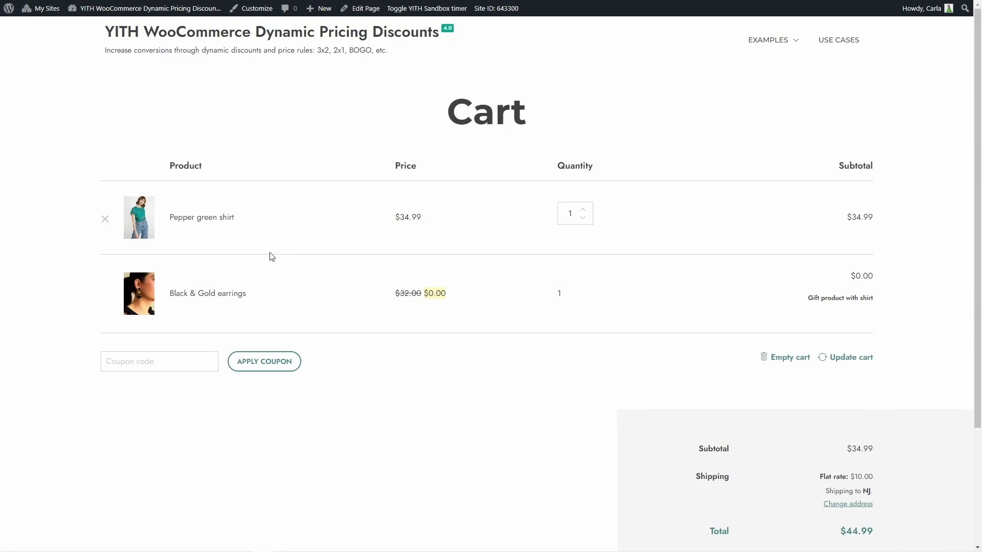